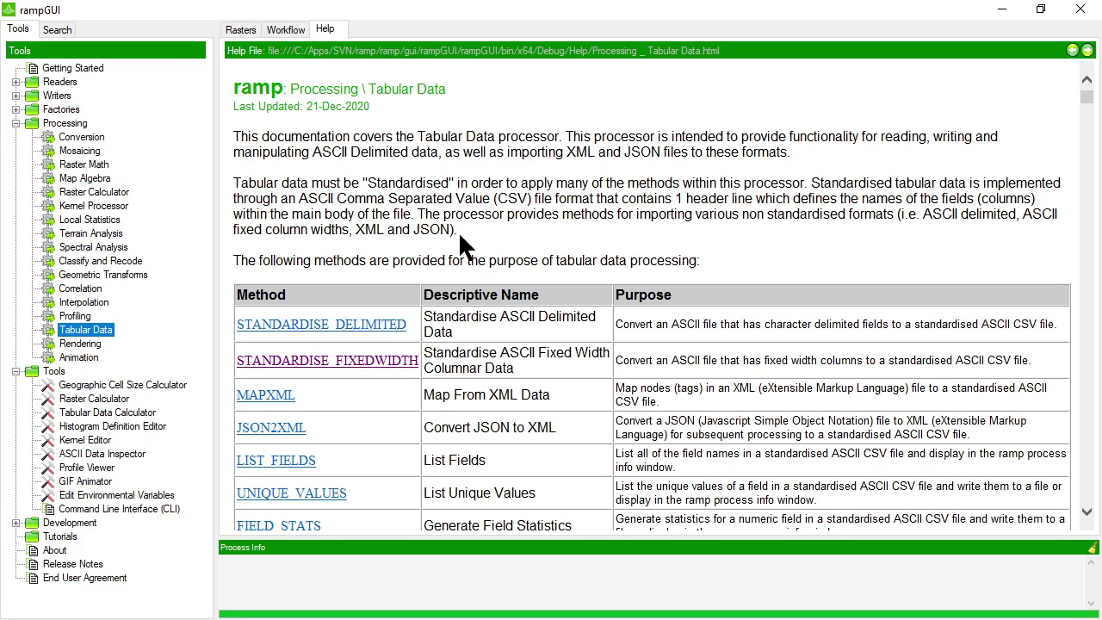
# - Open the Tabular Data processor, enlarge its dialog to list all methods, and review Remap Fields, Delete Fields, Rename Field and Replace Header
pyautogui.doubleClick(76, 328)
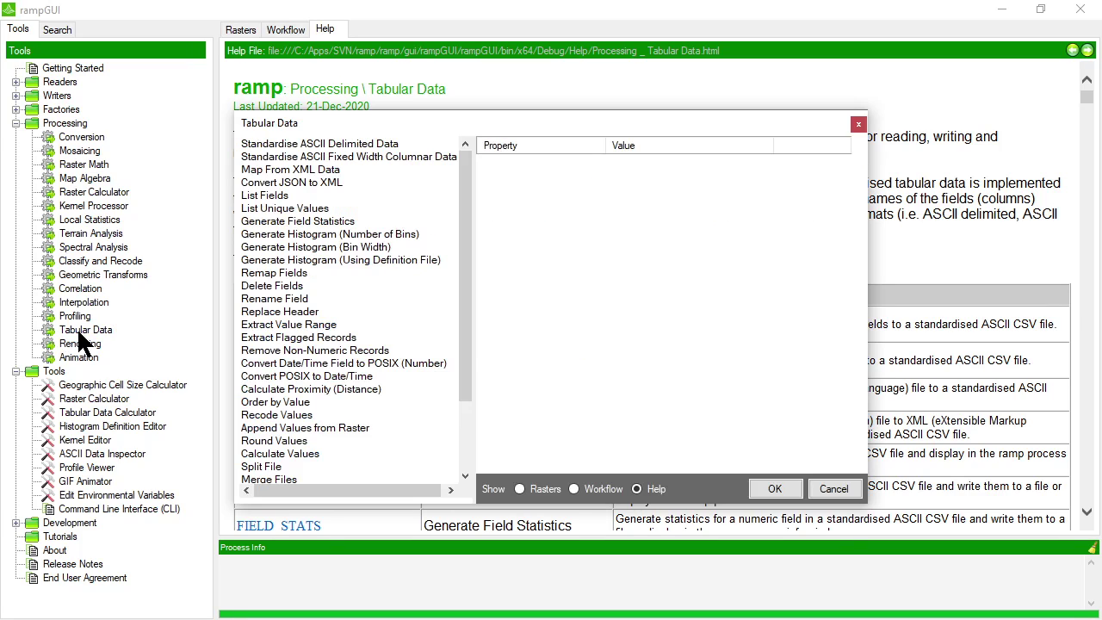
pyautogui.moveTo(379, 134); pyautogui.dragTo(417, 105)
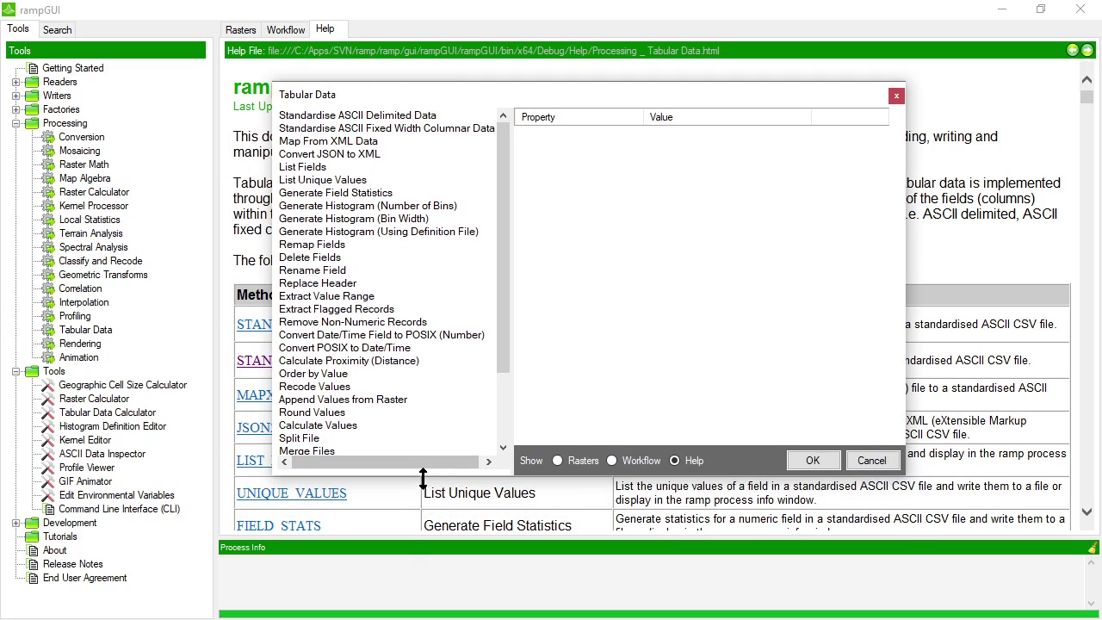
pyautogui.moveTo(423, 482); pyautogui.dragTo(413, 565)
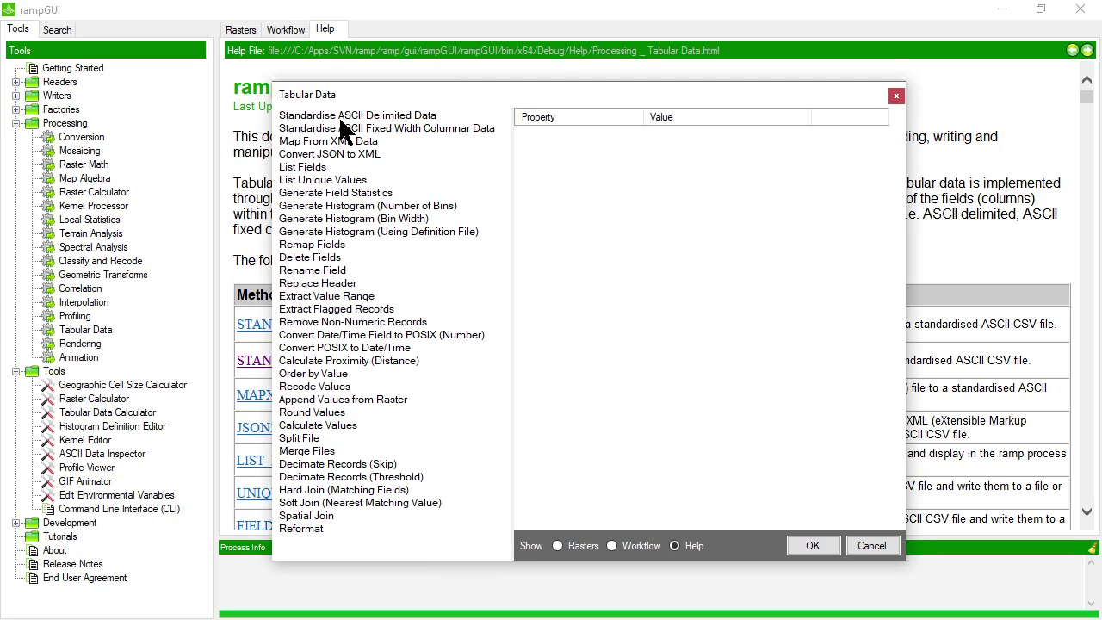
pyautogui.click(314, 243)
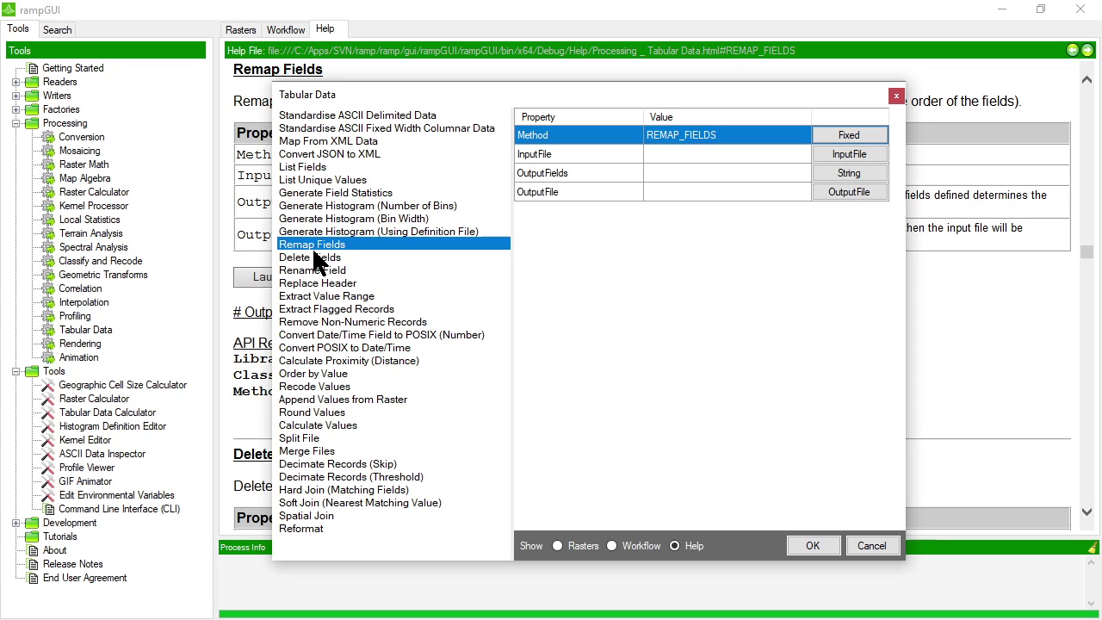
pyautogui.click(311, 256)
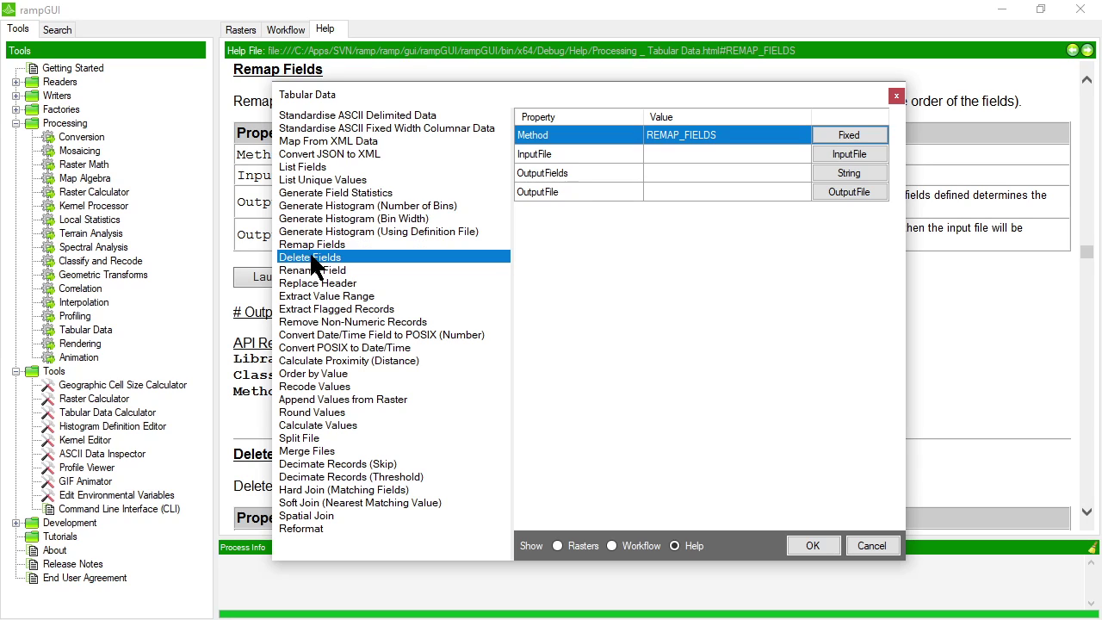
pyautogui.click(309, 270)
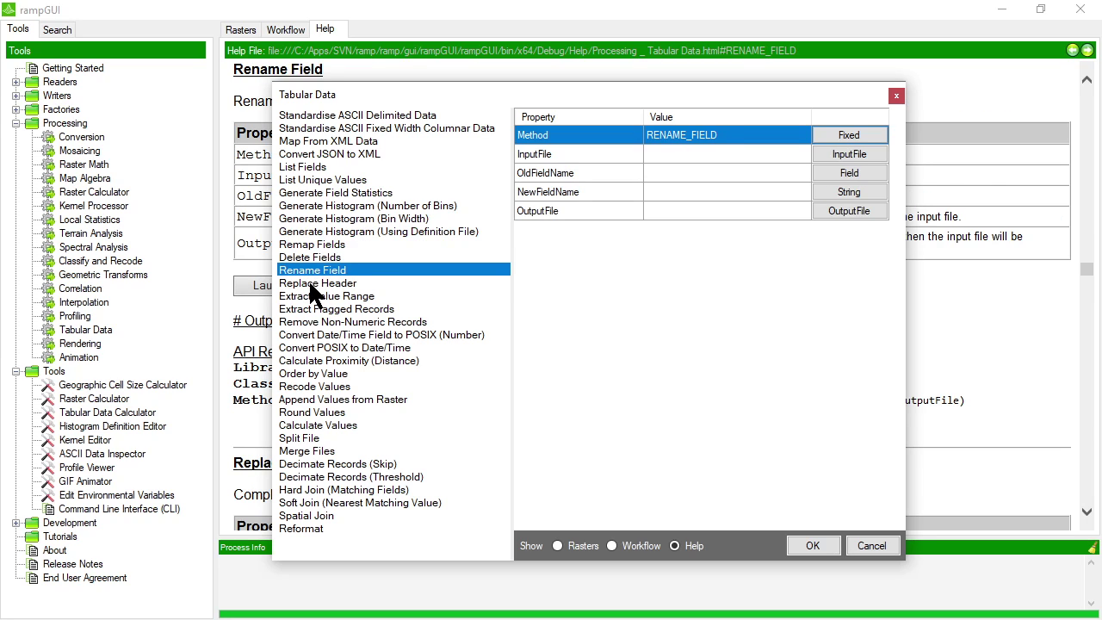
pyautogui.click(309, 284)
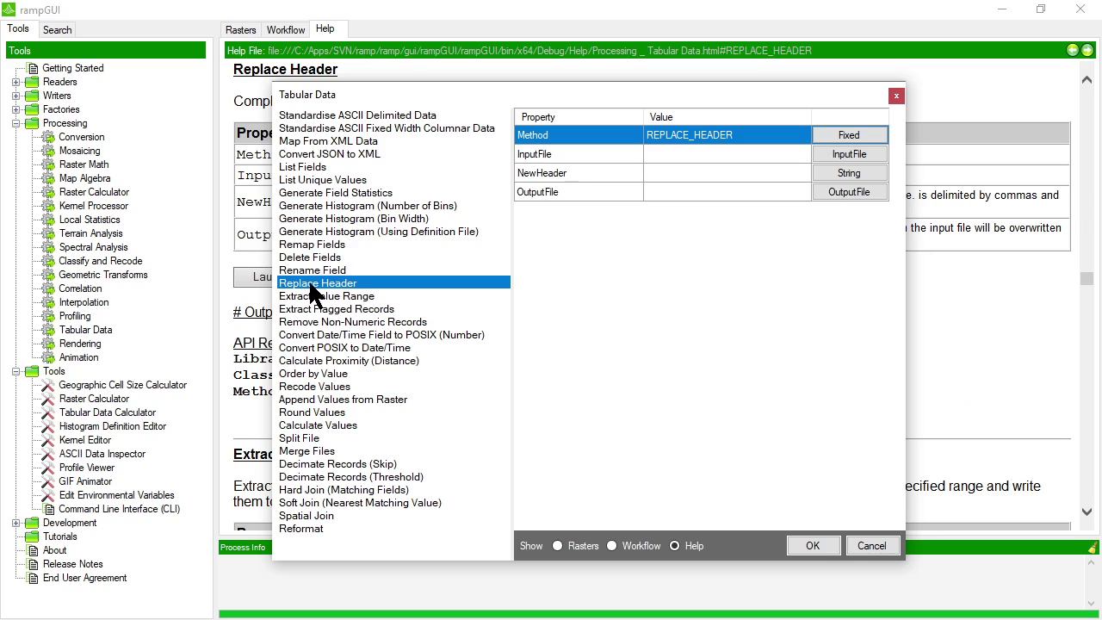
# - Review the Order by Value, Split File, Merge Files and Reformat methods, return to Remap Fields, and dismiss the dialog
pyautogui.click(312, 371)
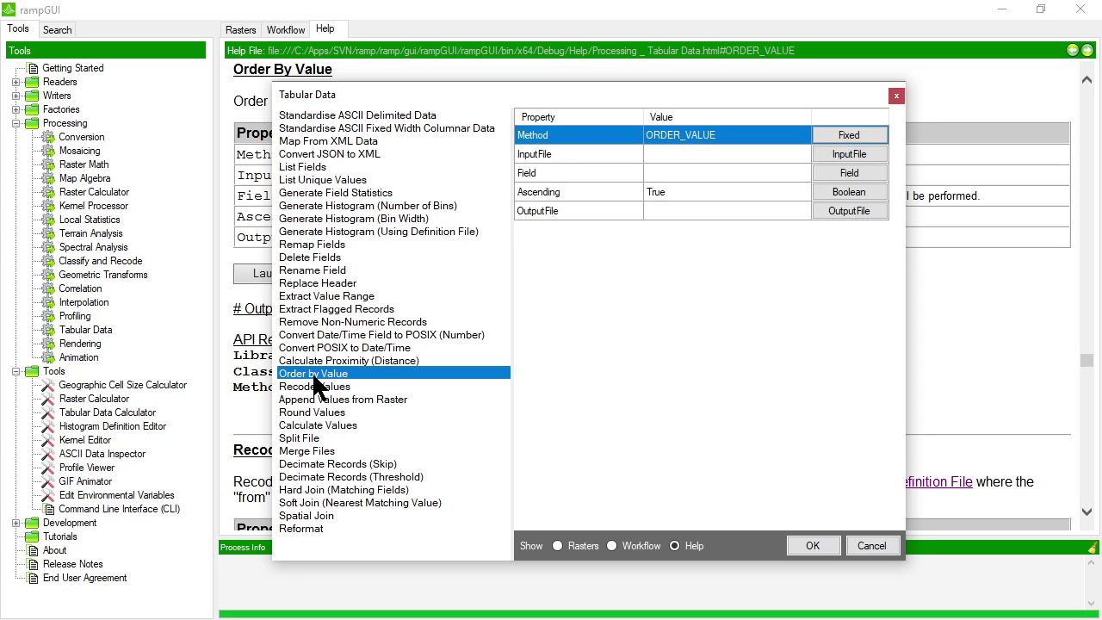
pyautogui.click(305, 438)
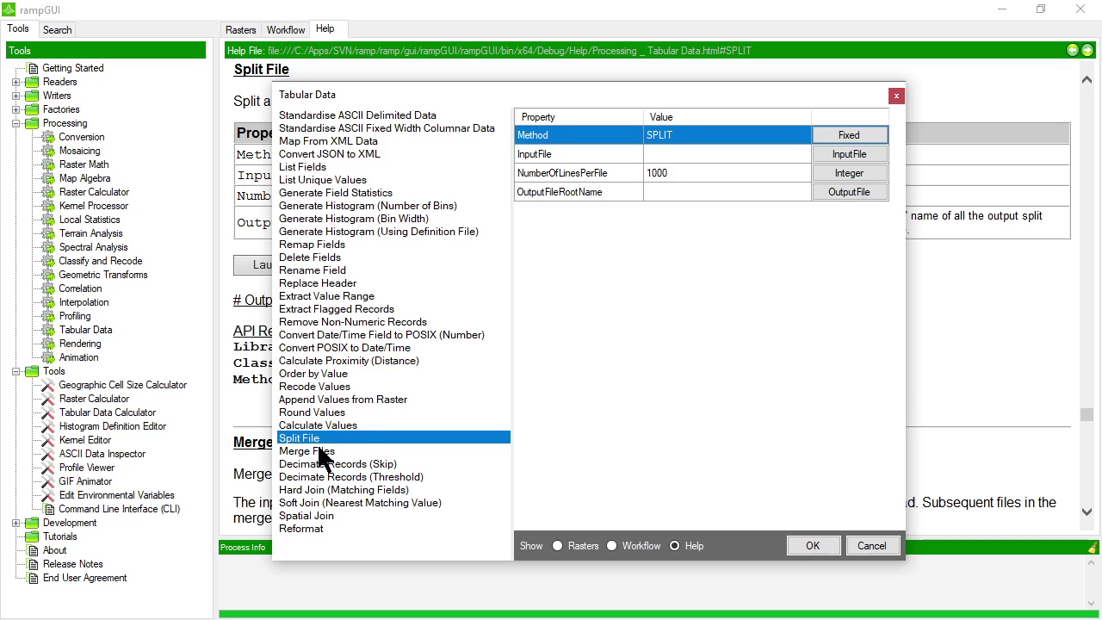
pyautogui.click(335, 452)
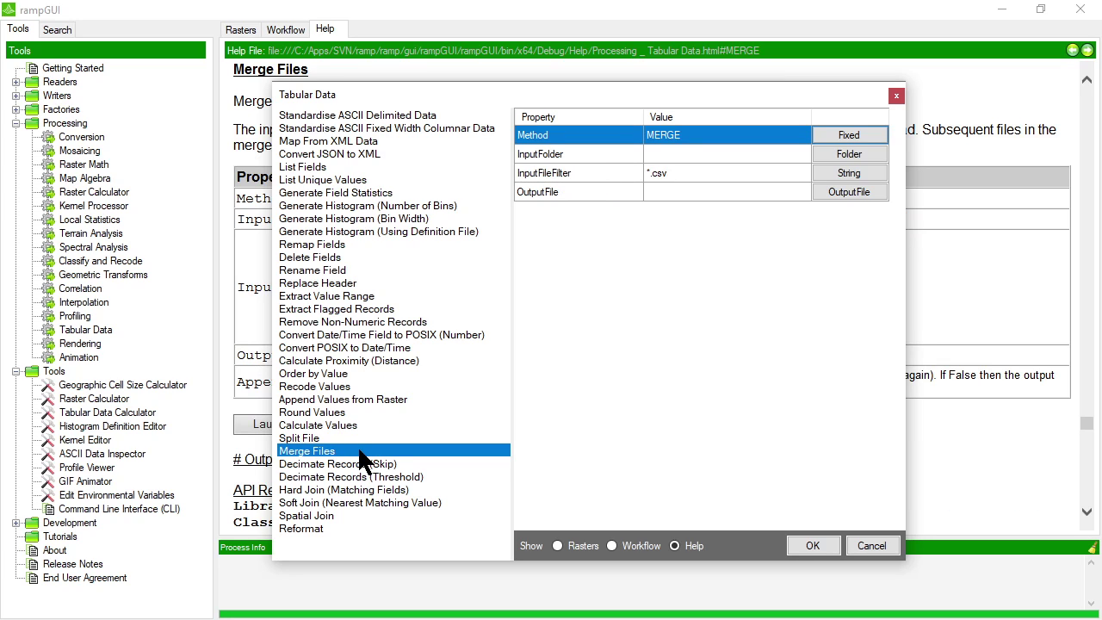
pyautogui.click(304, 529)
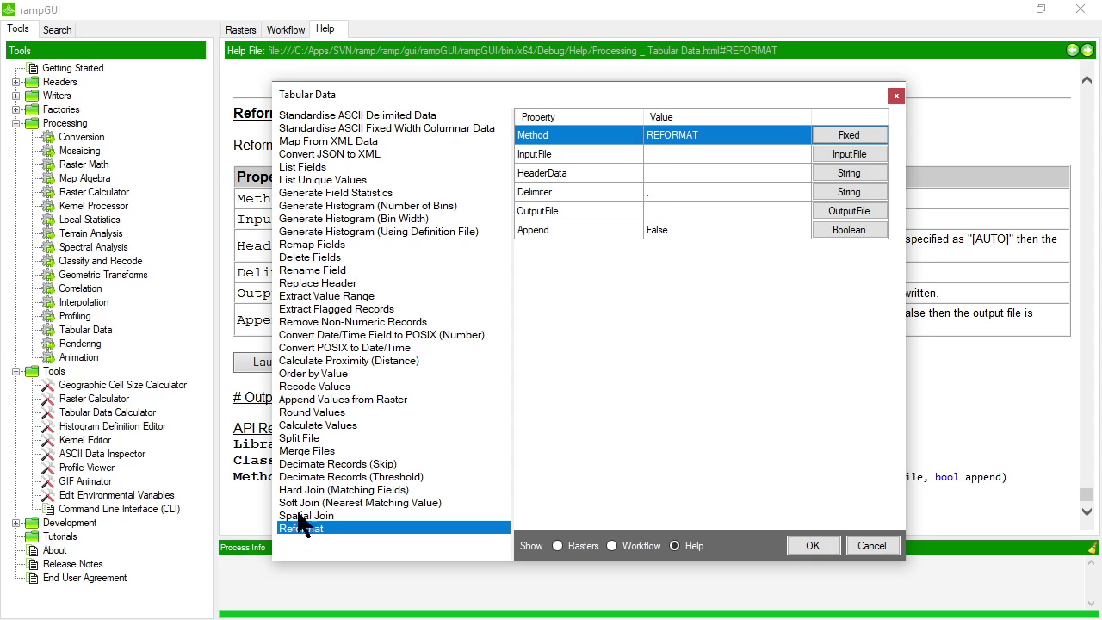
pyautogui.click(321, 244)
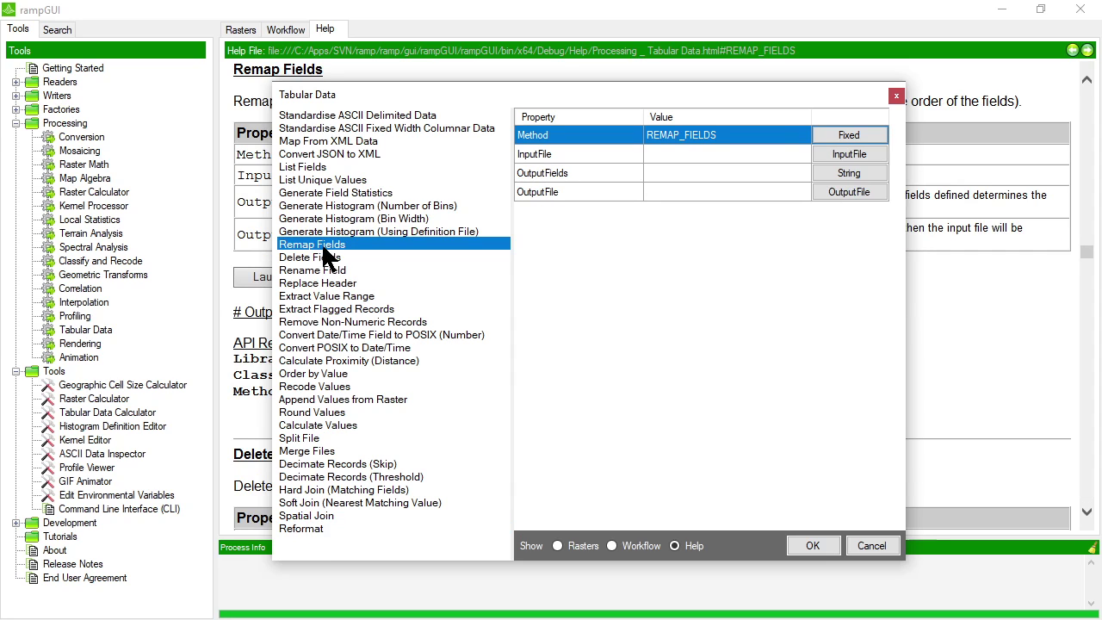
pyautogui.click(872, 545)
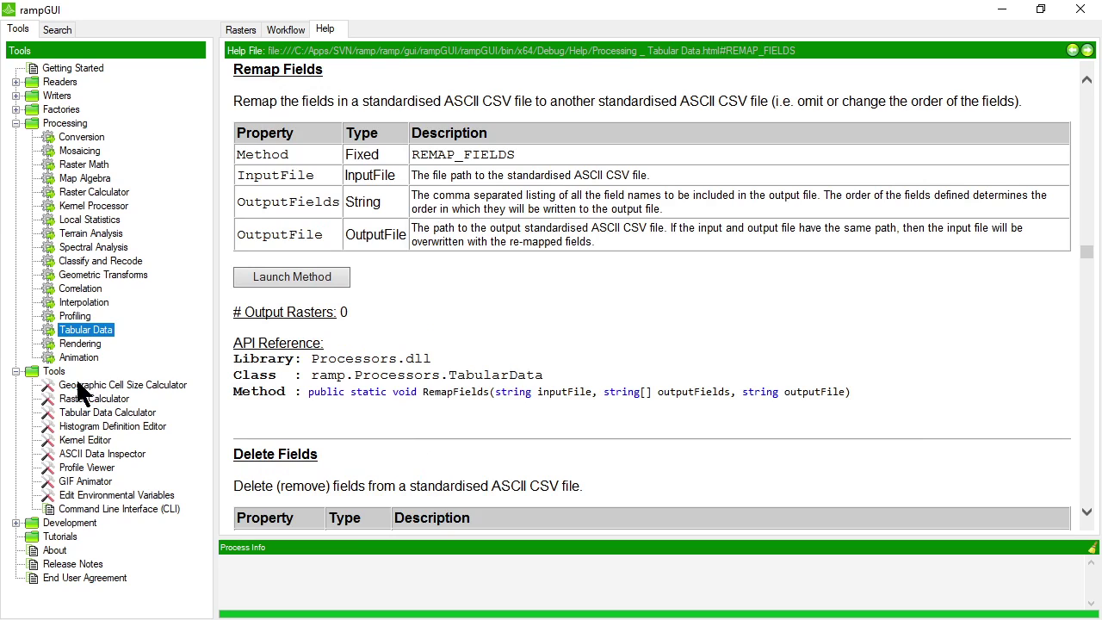
# - Open ExampleDelimitedData.csv from Sample Data as a standardised ASCII CSV file in the ASCII Data Inspector
pyautogui.click(79, 449)
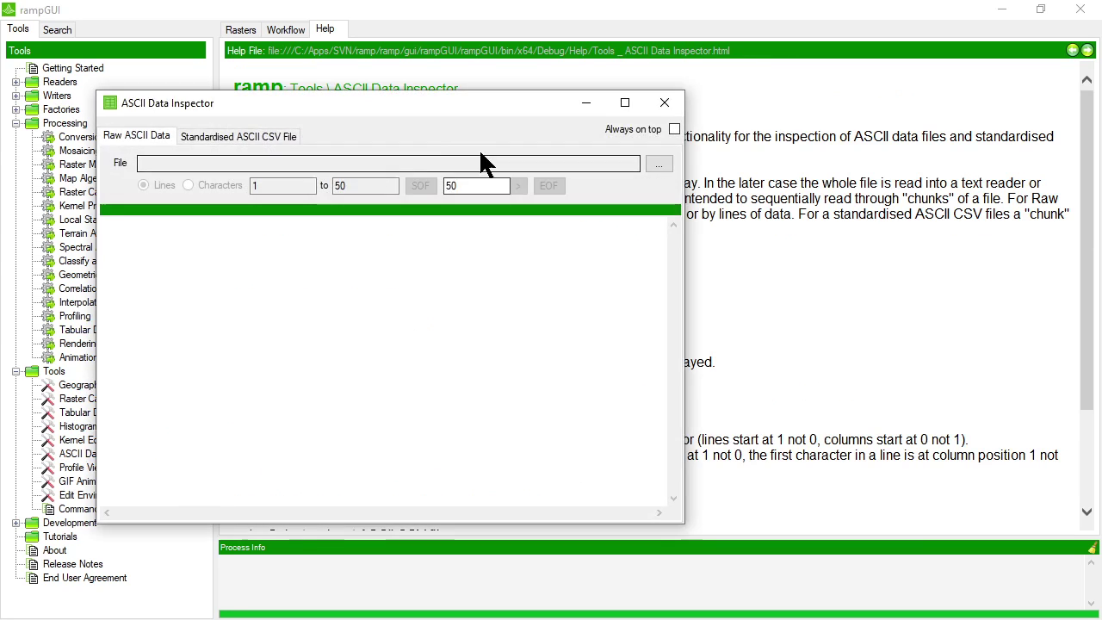
pyautogui.moveTo(339, 98); pyautogui.dragTo(675, 73)
pyautogui.click(552, 114)
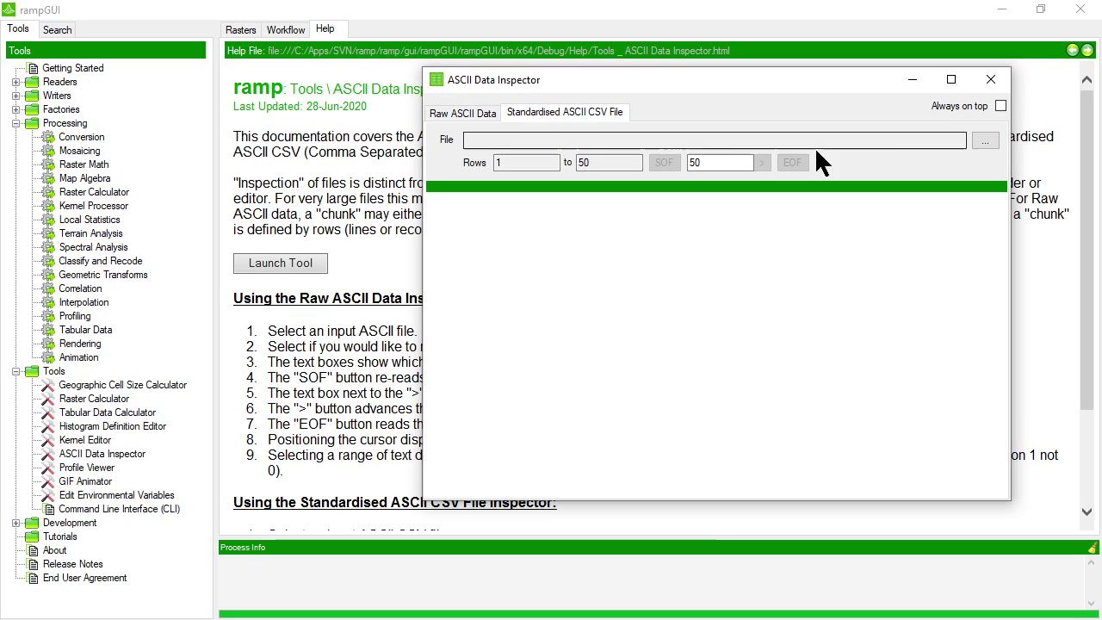
pyautogui.click(984, 141)
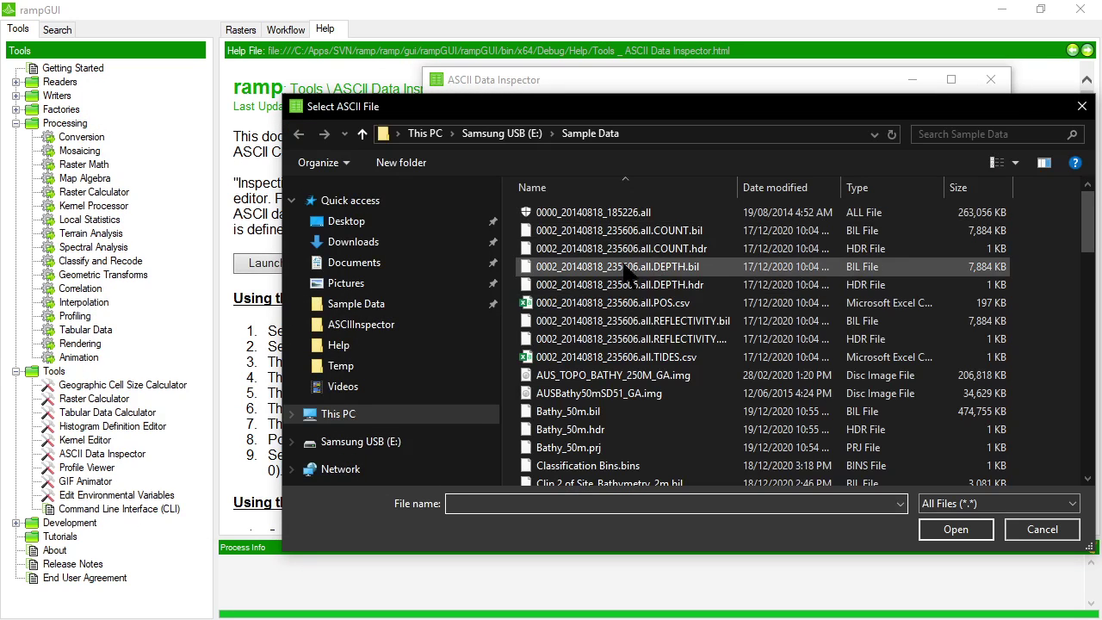
pyautogui.scroll(-4, 611, 366)
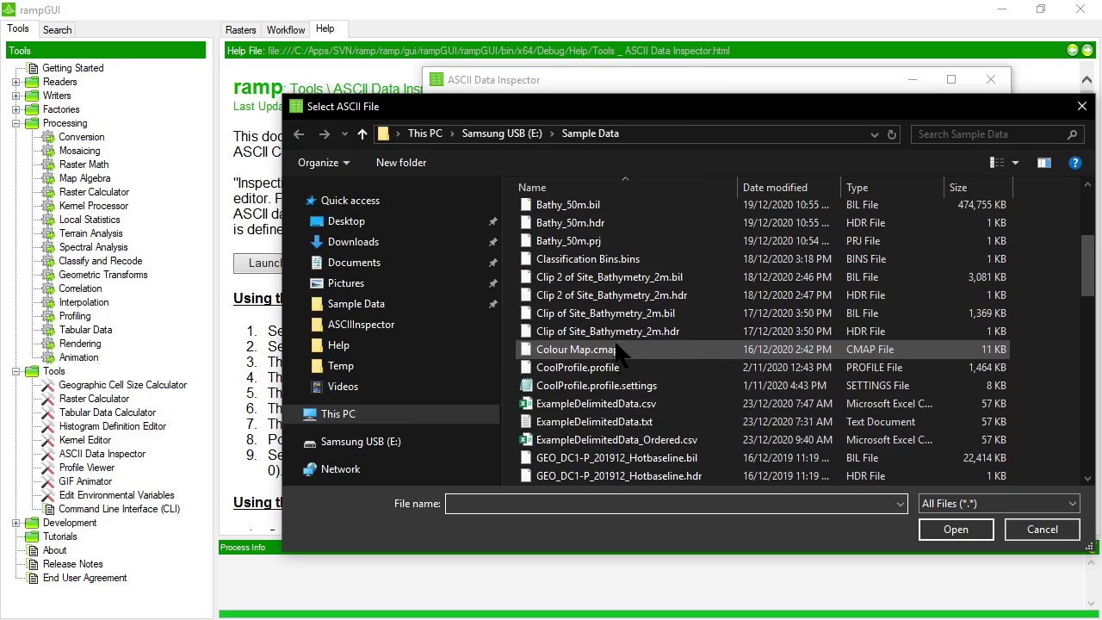
pyautogui.click(598, 403)
pyautogui.doubleClick(596, 405)
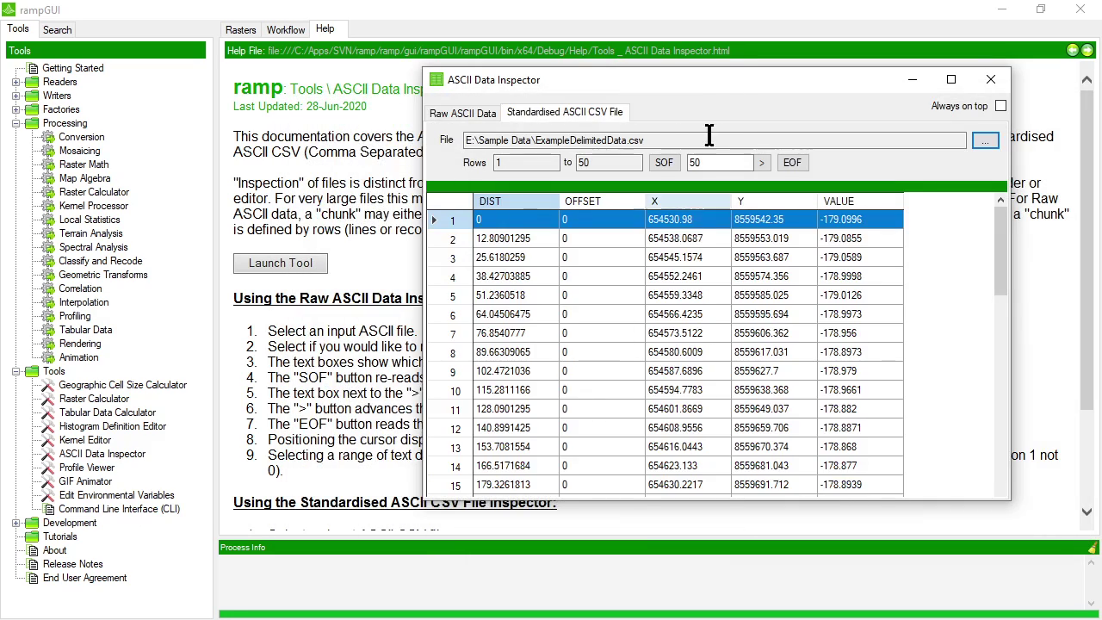
# - Narrow the inspector's OFFSET, X, Y and VALUE columns and shrink its window against the right edge of the screen
pyautogui.moveTo(709, 86); pyautogui.dragTo(781, 42)
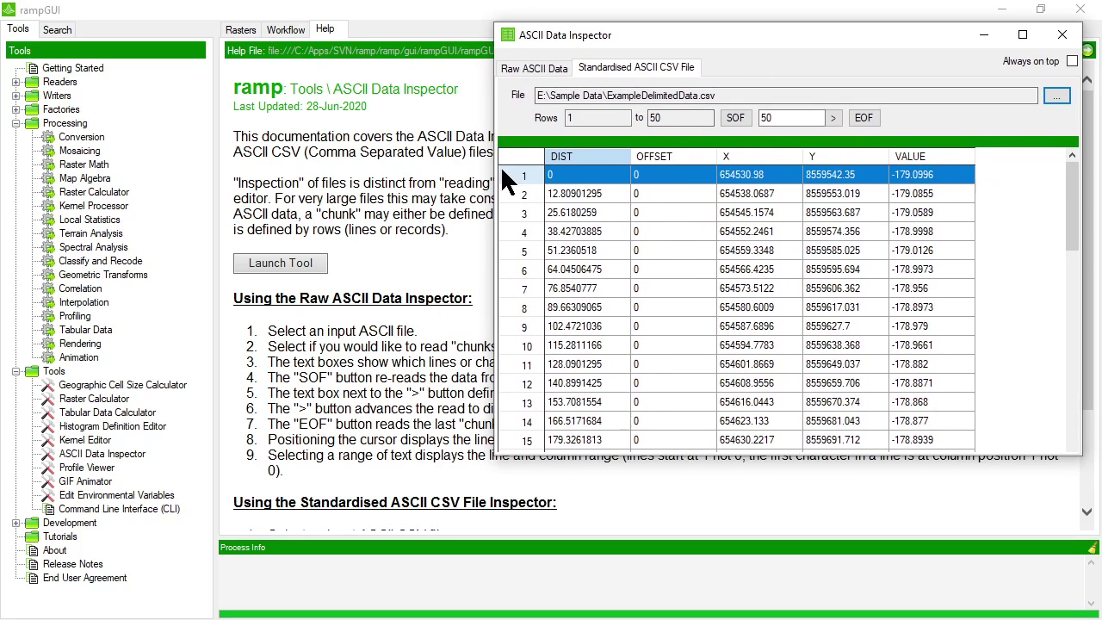
pyautogui.moveTo(495, 172); pyautogui.dragTo(567, 171)
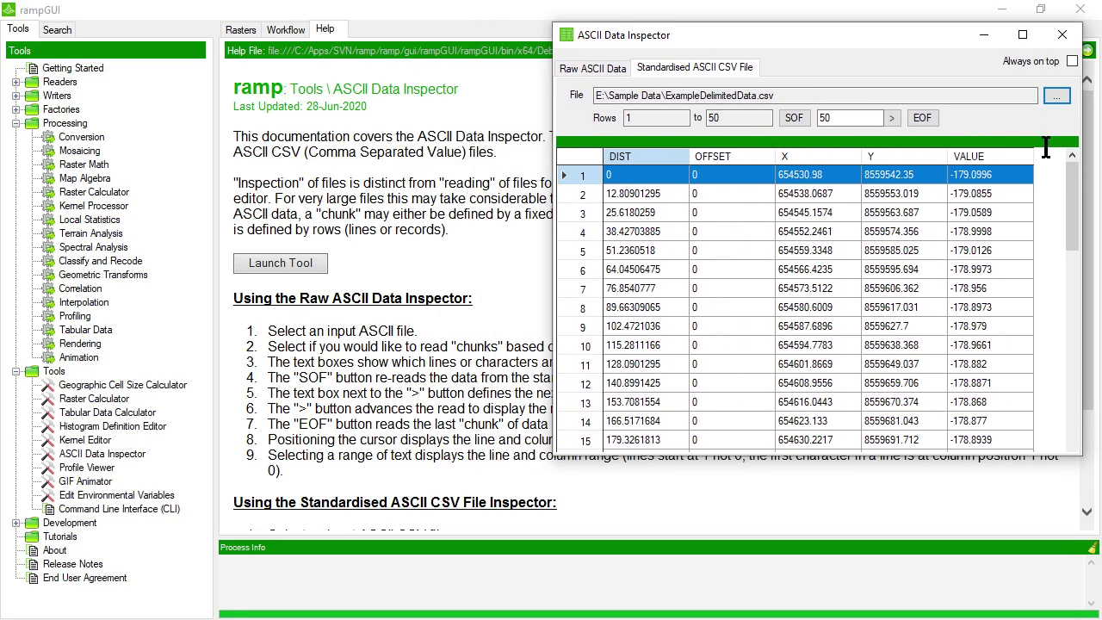
pyautogui.moveTo(1031, 156); pyautogui.dragTo(1014, 156)
pyautogui.moveTo(946, 156); pyautogui.dragTo(927, 158)
pyautogui.moveTo(861, 155); pyautogui.dragTo(844, 155)
pyautogui.moveTo(776, 155); pyautogui.dragTo(673, 156)
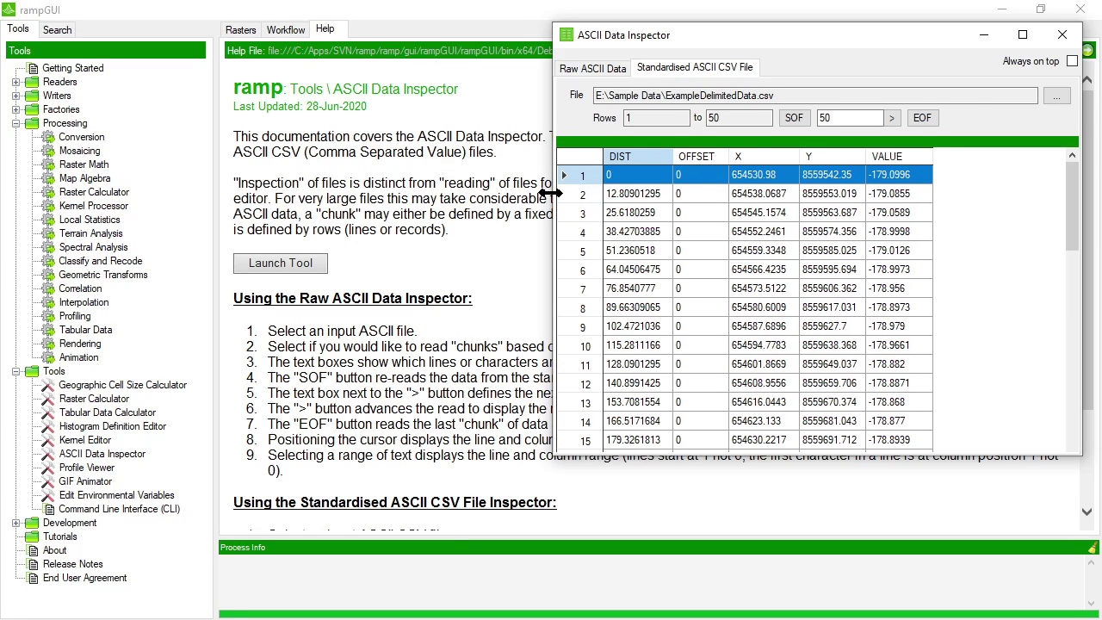
pyautogui.moveTo(554, 197); pyautogui.dragTo(749, 196)
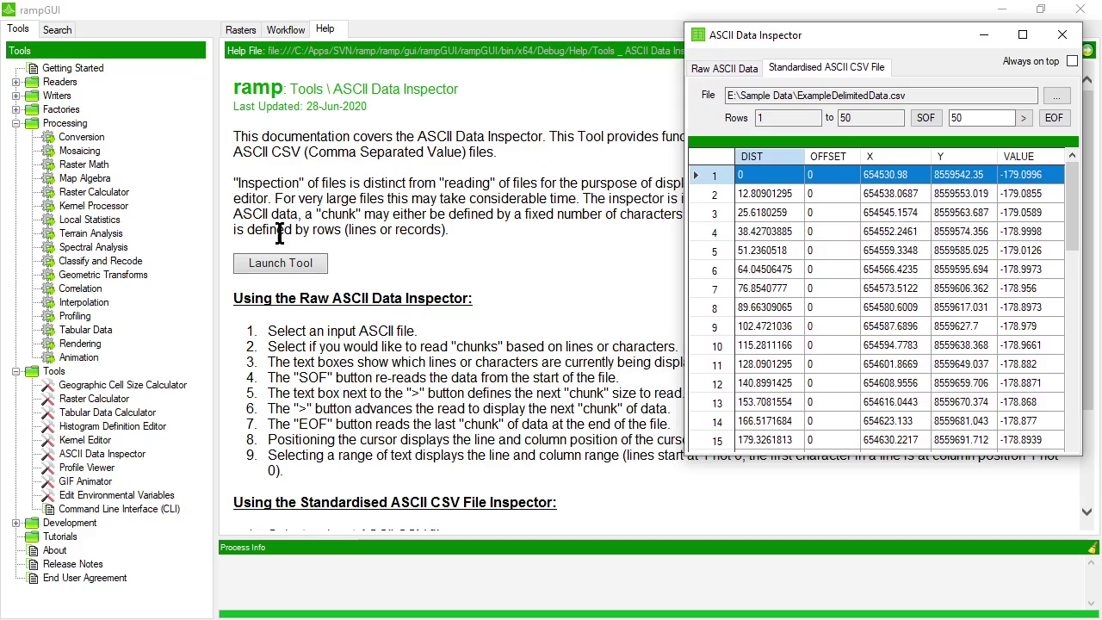
# - Reopen the Tabular Data processor beside the ASCII Data Inspector and keep the inspector always on top
pyautogui.click(88, 330)
pyautogui.moveTo(433, 123); pyautogui.dragTo(332, 112)
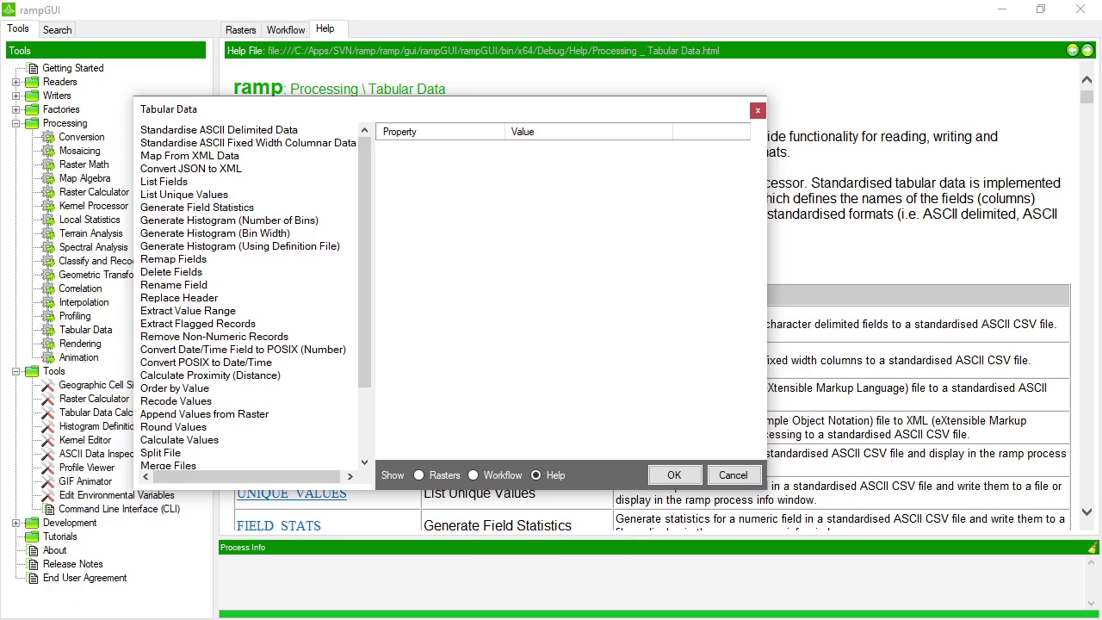
pyautogui.hotkey('alt', 'Tab')
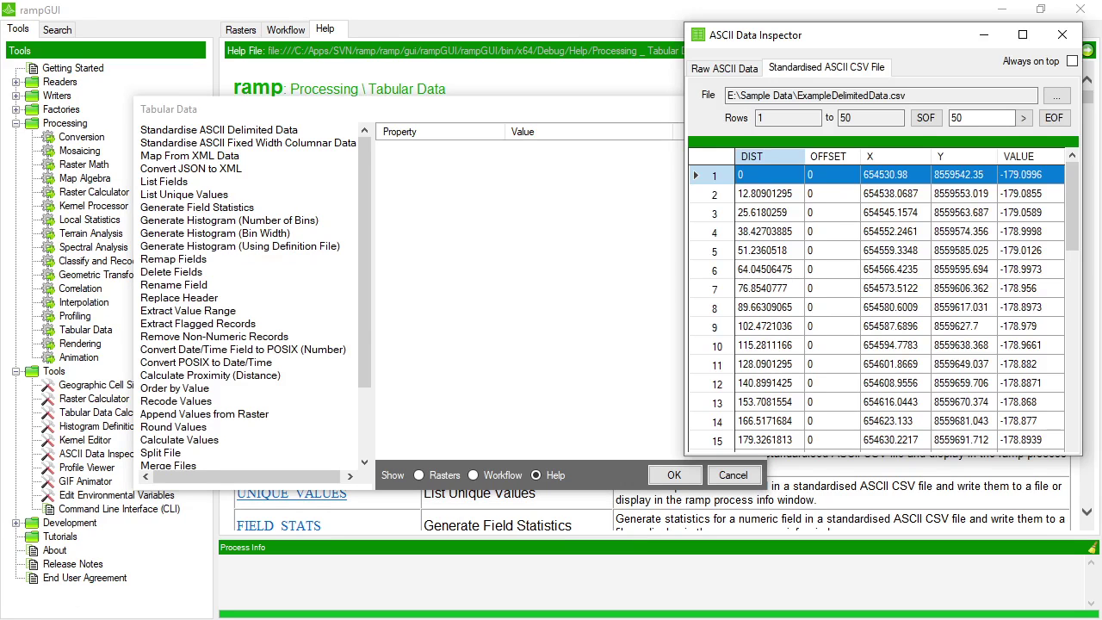
pyautogui.click(1072, 61)
pyautogui.moveTo(487, 103); pyautogui.dragTo(424, 101)
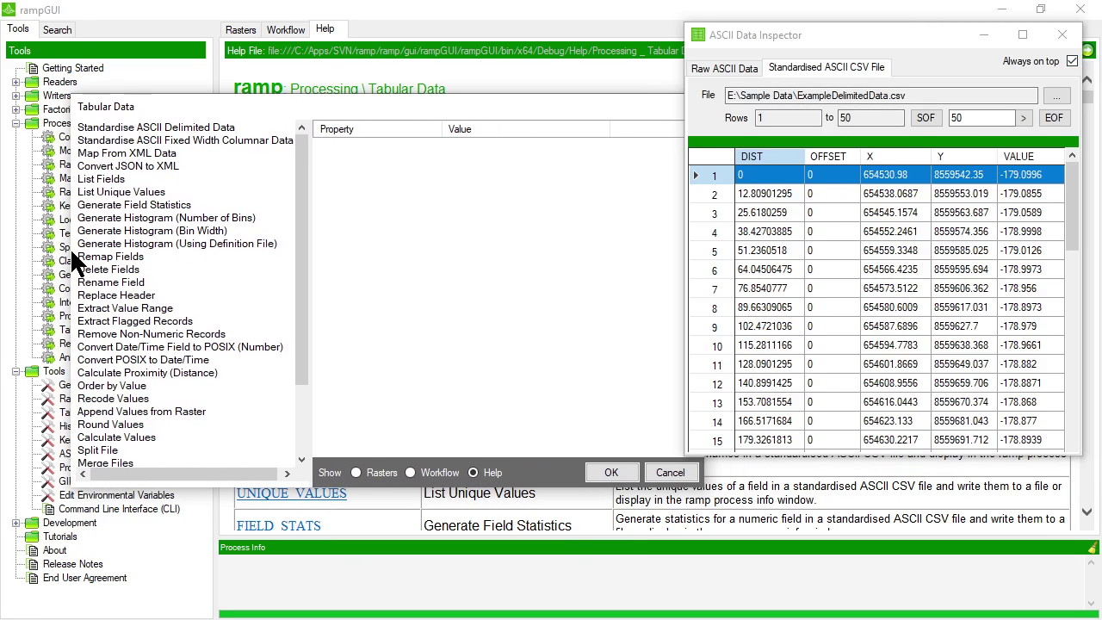
# - Load the Remap Fields method and review its InputFile and OutputFields properties alongside the inspected file's path
pyautogui.click(129, 257)
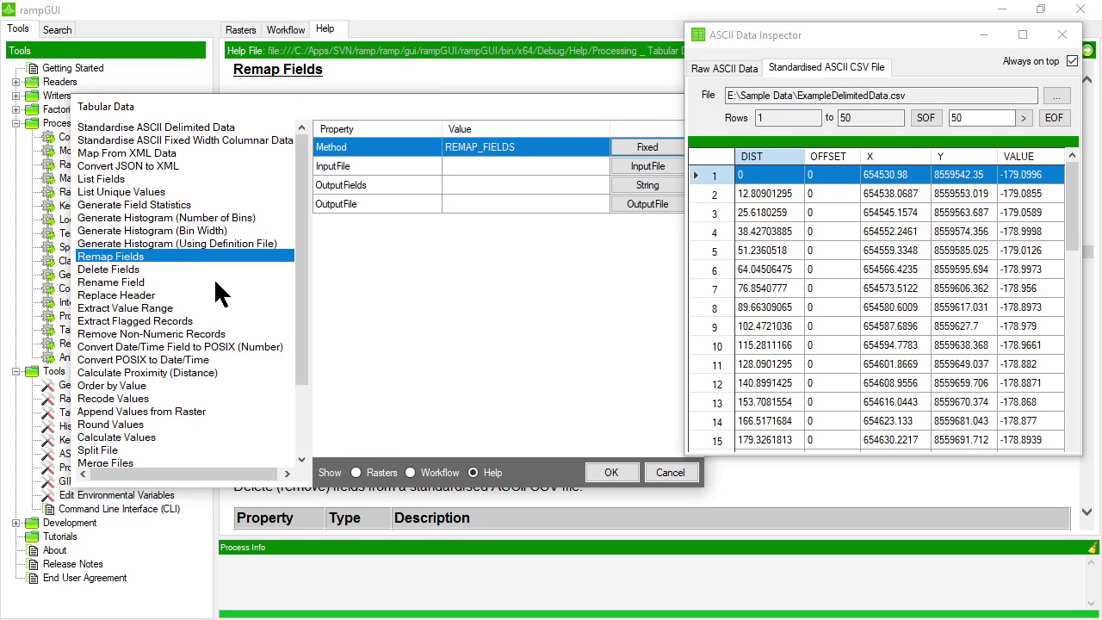
pyautogui.click(518, 166)
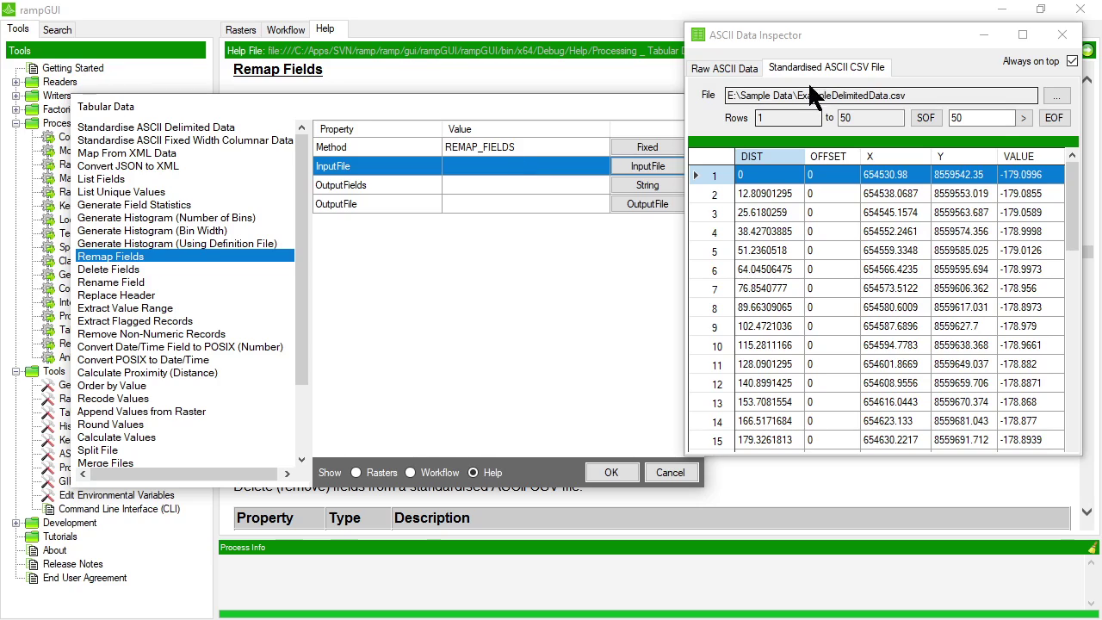
pyautogui.click(918, 95)
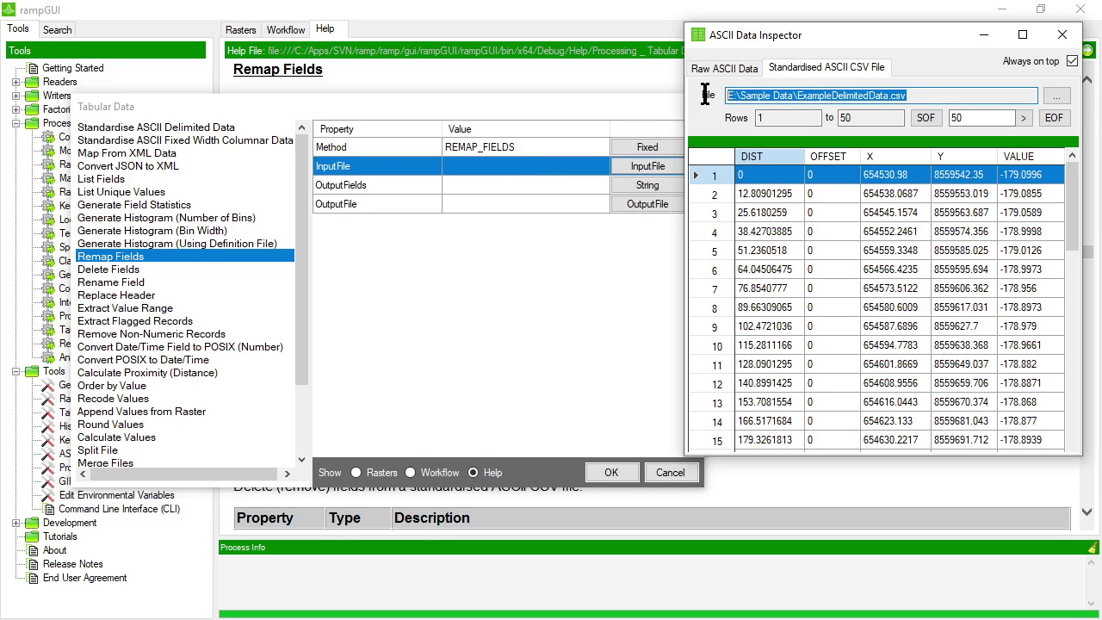
pyautogui.click(502, 182)
pyautogui.moveTo(532, 98); pyautogui.dragTo(506, 100)
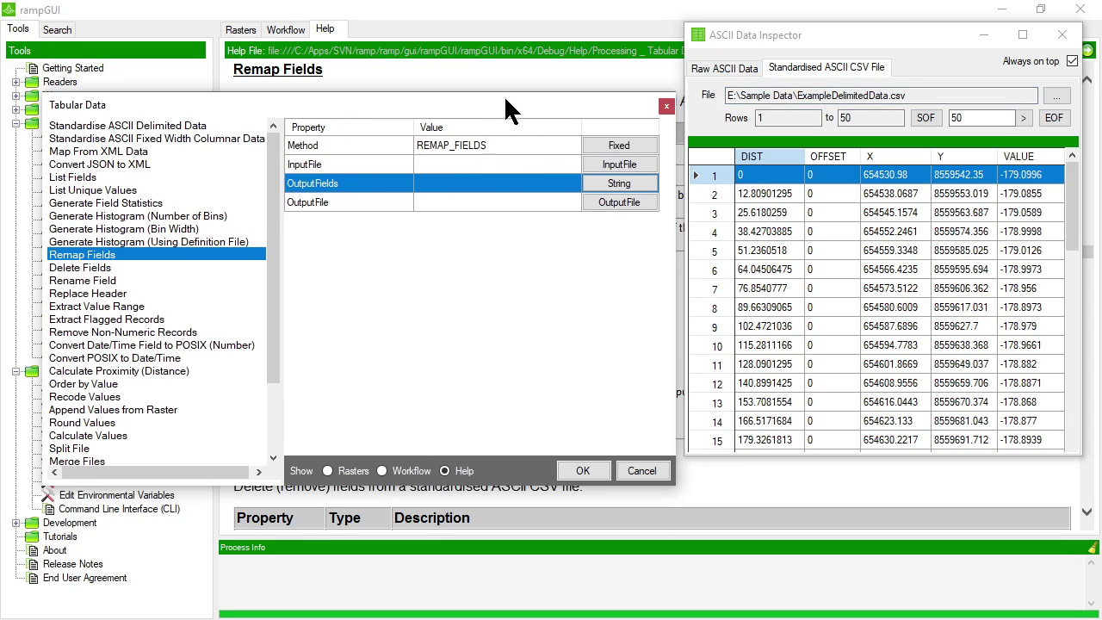
# - Try entering X,Y,DIST,VALUE as the OutputFields of Remap Fields, reordering the fields and leaving out OFFSET
pyautogui.click(615, 183)
pyautogui.moveTo(532, 250); pyautogui.dragTo(465, 246)
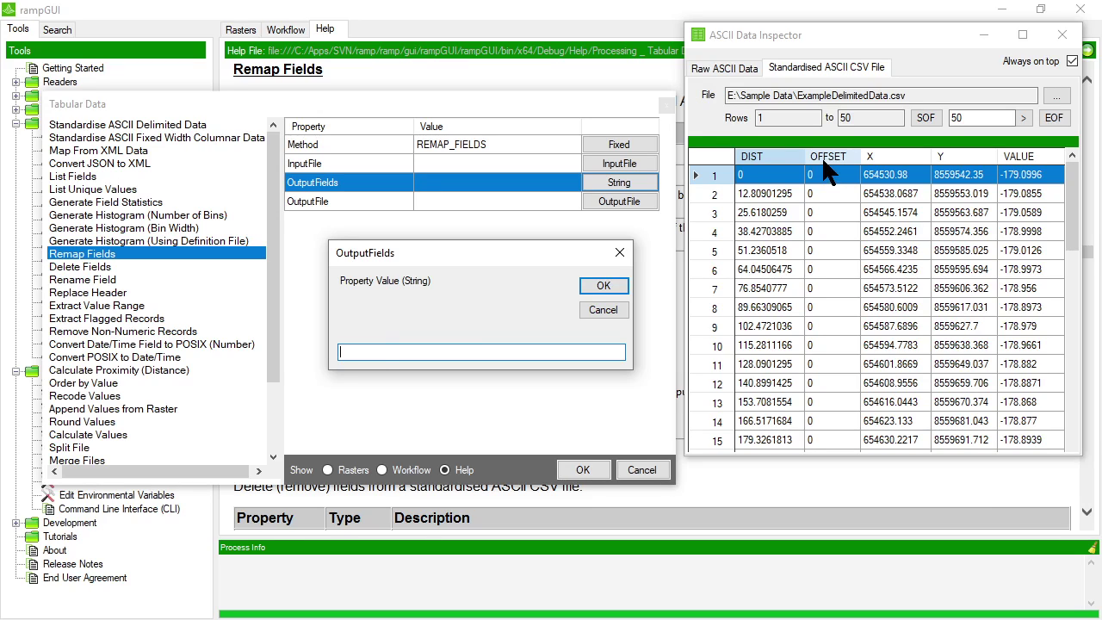
pyautogui.write('X')
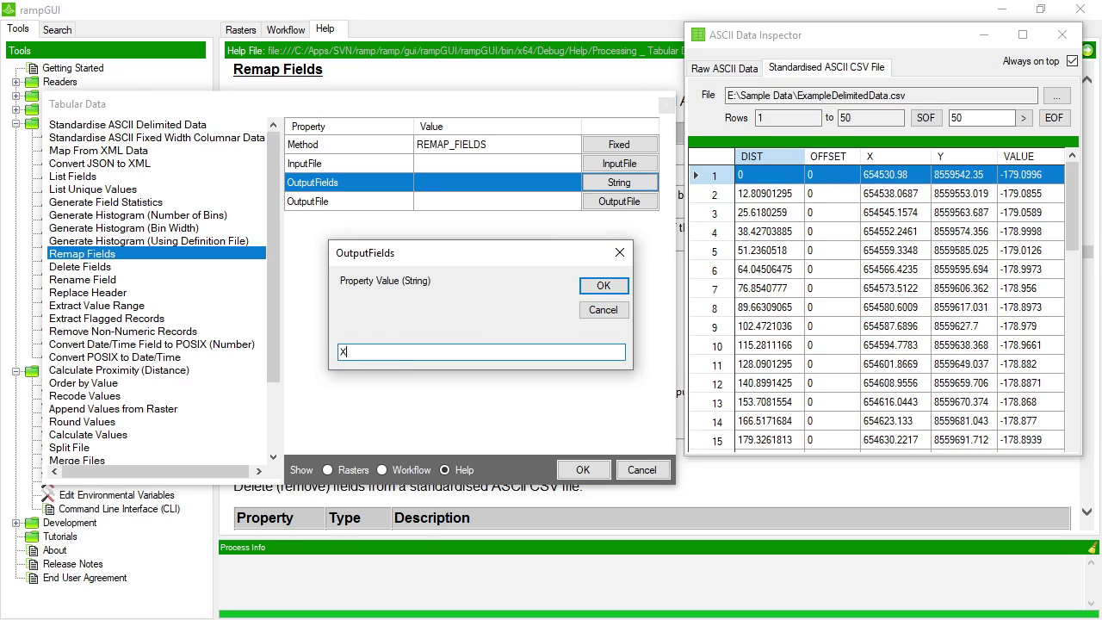
pyautogui.write(',Y,DIST,VALUE')
pyautogui.moveTo(419, 353); pyautogui.dragTo(301, 366)
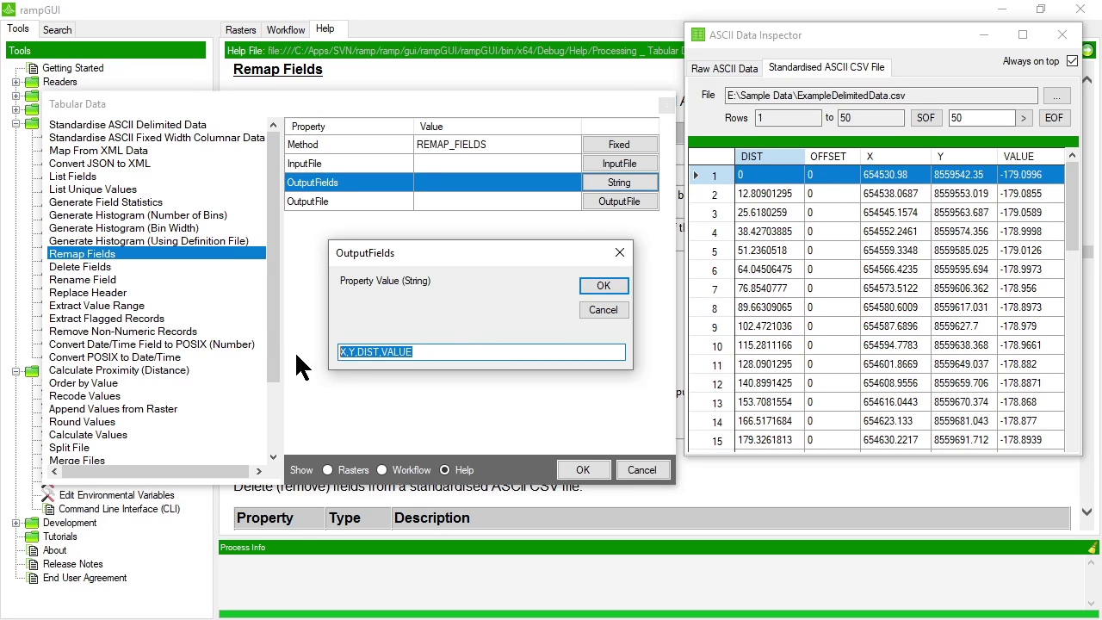
pyautogui.click(428, 351)
pyautogui.moveTo(428, 351); pyautogui.dragTo(308, 352)
pyautogui.click(426, 351)
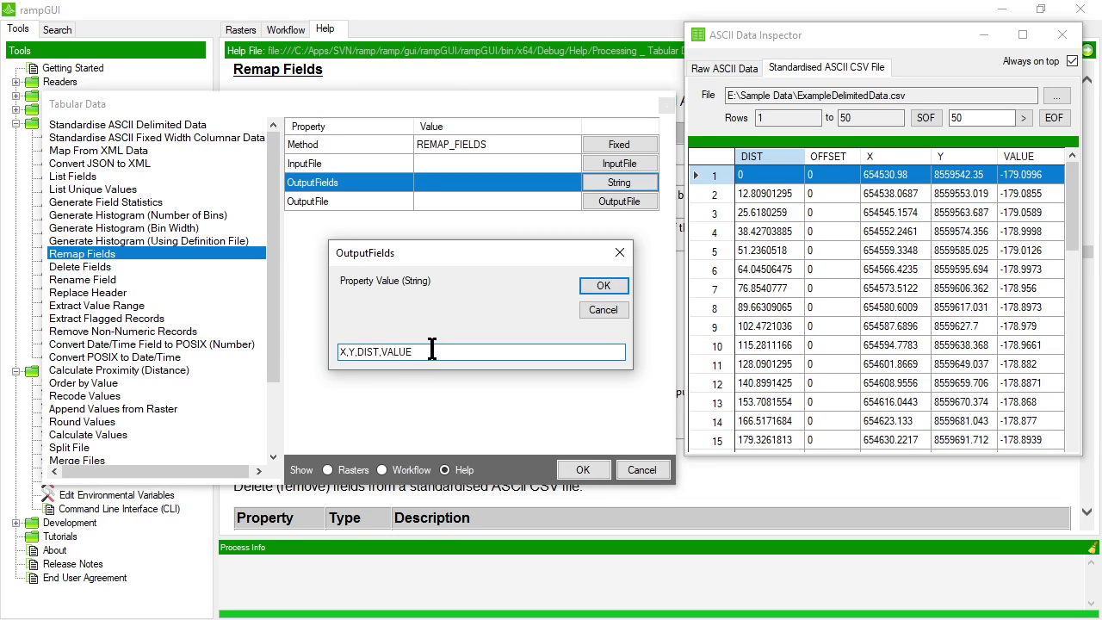
pyautogui.click(602, 288)
pyautogui.click(462, 206)
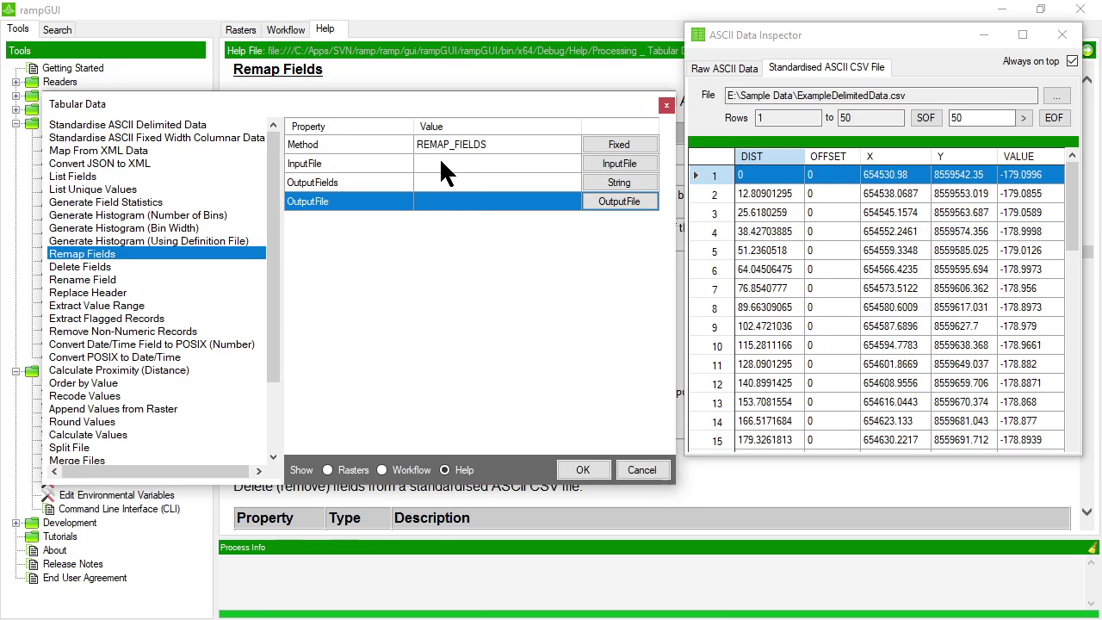
# - Load the Delete Fields method and set its InputFile to ExampleDelimitedData.csv
pyautogui.click(91, 268)
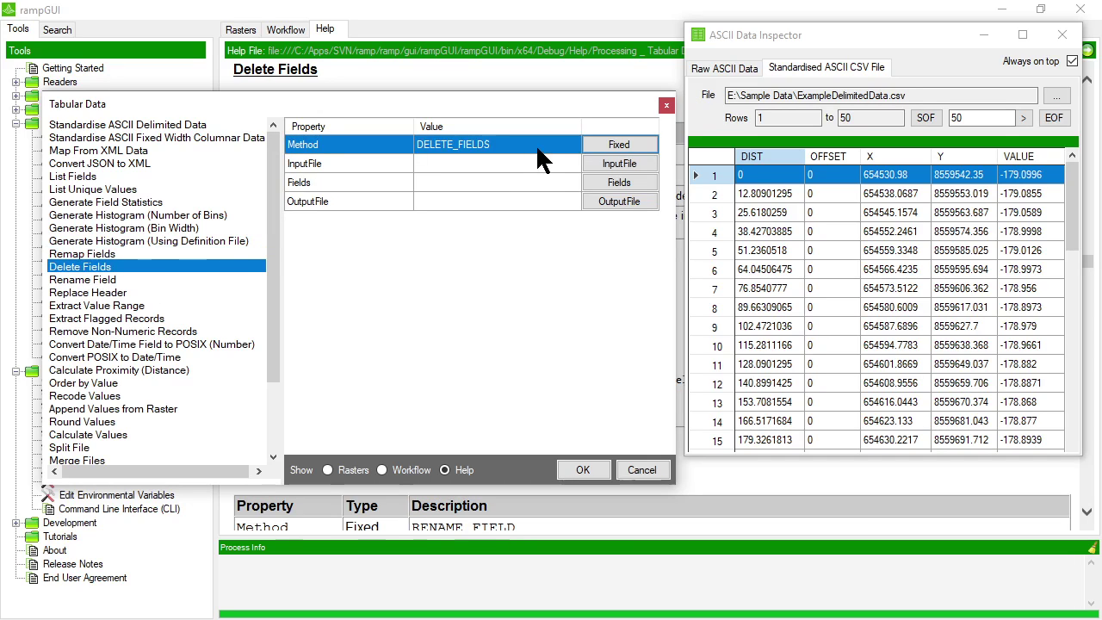
pyautogui.click(610, 163)
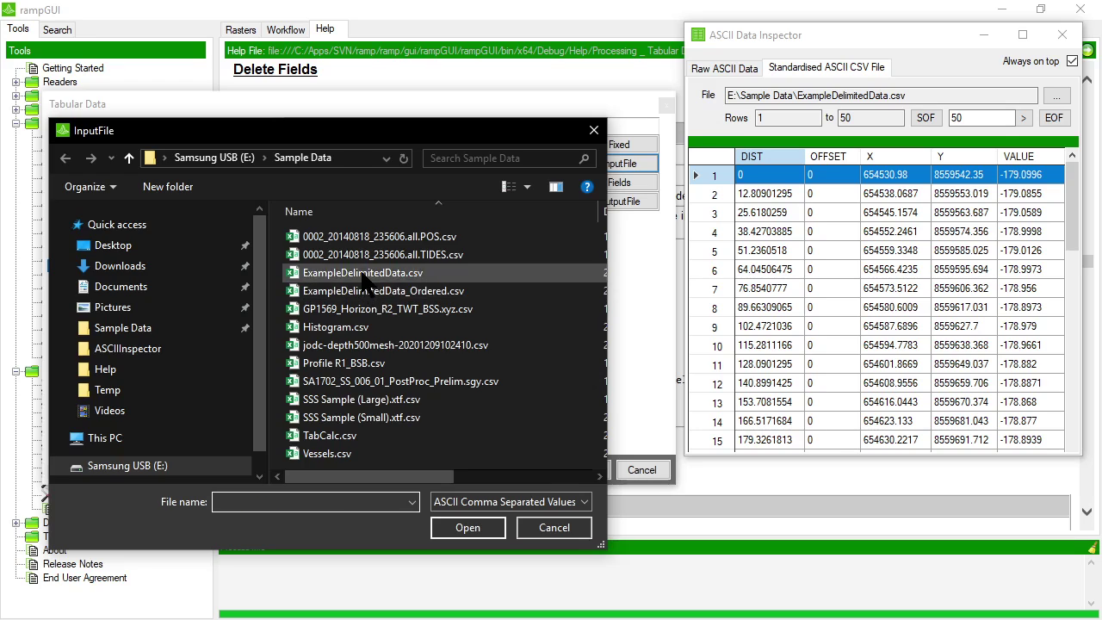
pyautogui.doubleClick(362, 274)
# - Choose OFFSET as the field to remove in Delete Fields and review the Fields and OutputFile properties
pyautogui.click(619, 181)
pyautogui.moveTo(269, 154); pyautogui.dragTo(389, 192)
pyautogui.click(279, 230)
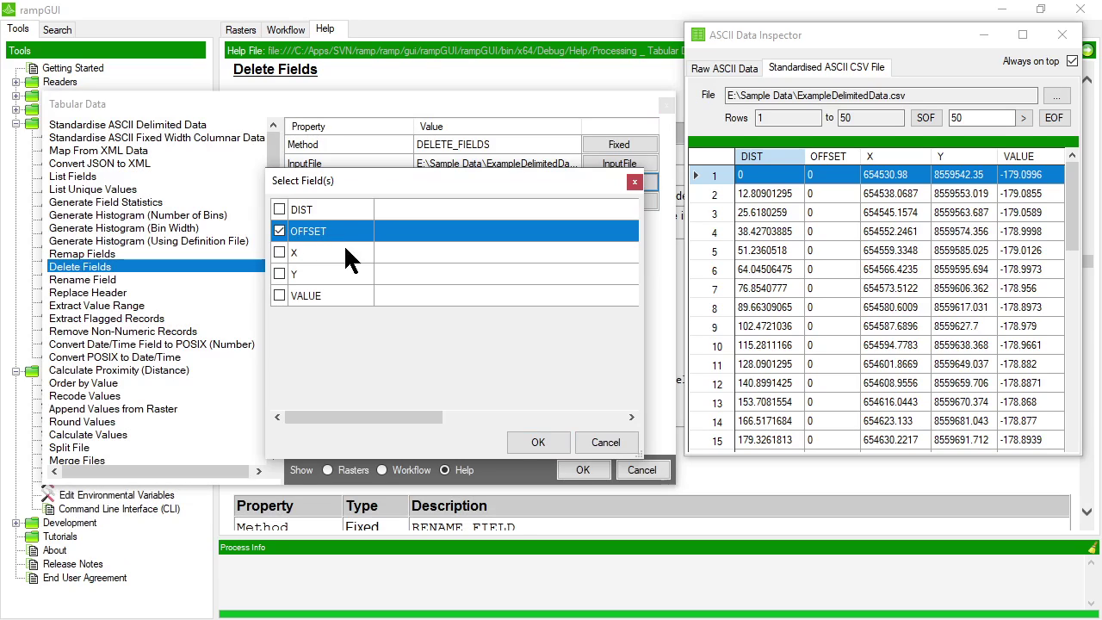
pyautogui.click(540, 443)
pyautogui.click(498, 201)
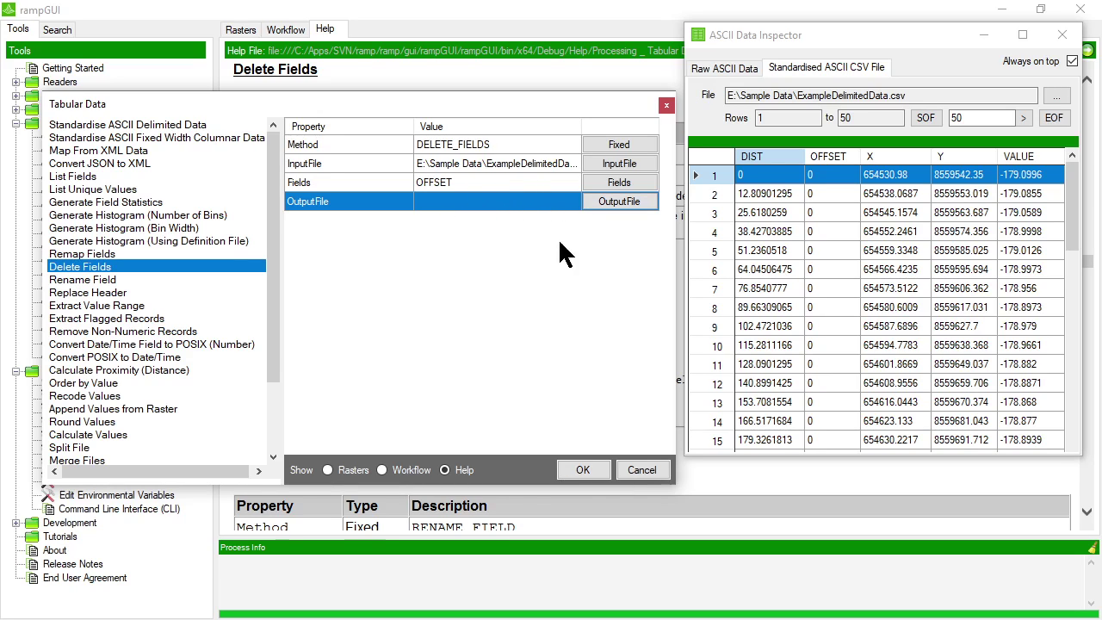
pyautogui.click(469, 182)
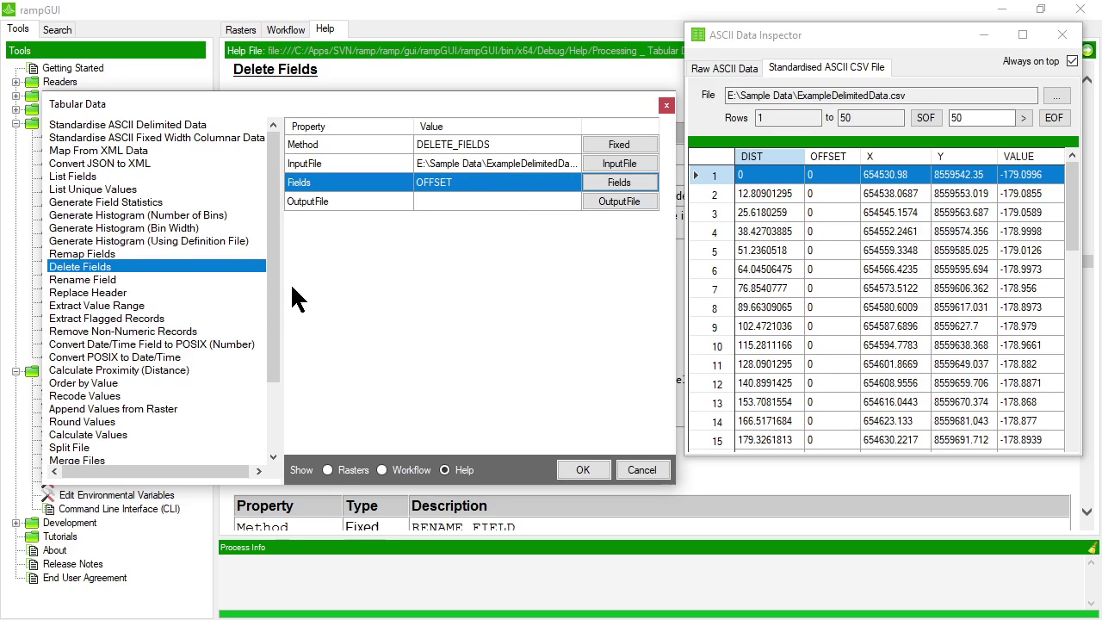
# - Load the Rename Field method with ExampleDelimitedData.csv as InputFile and choose VALUE as the OldFieldName
pyautogui.click(82, 279)
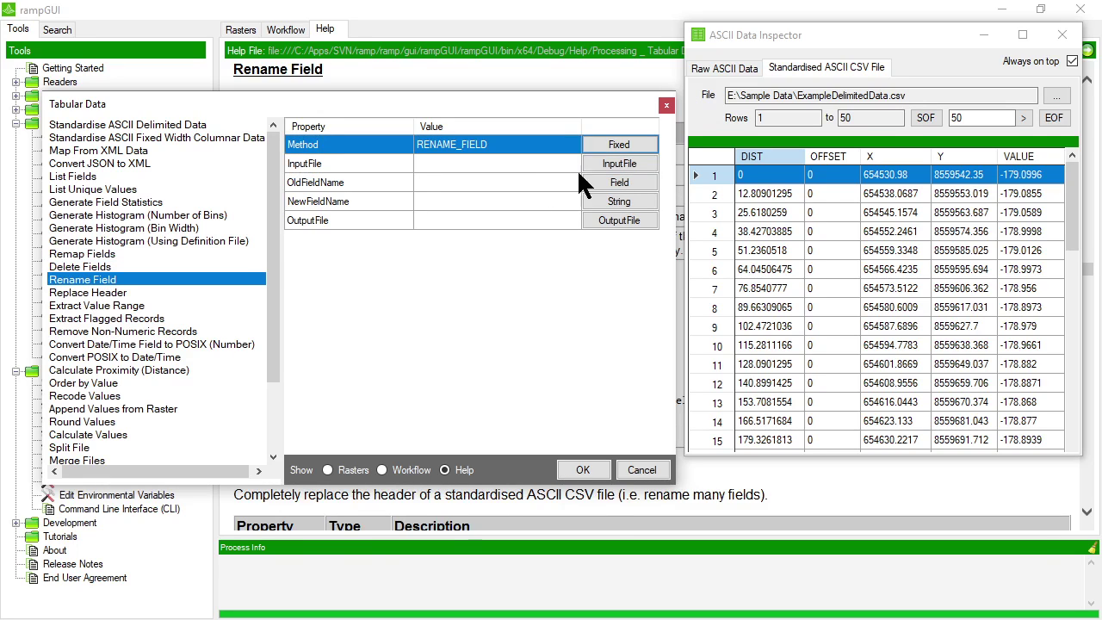
pyautogui.click(600, 165)
pyautogui.doubleClick(335, 274)
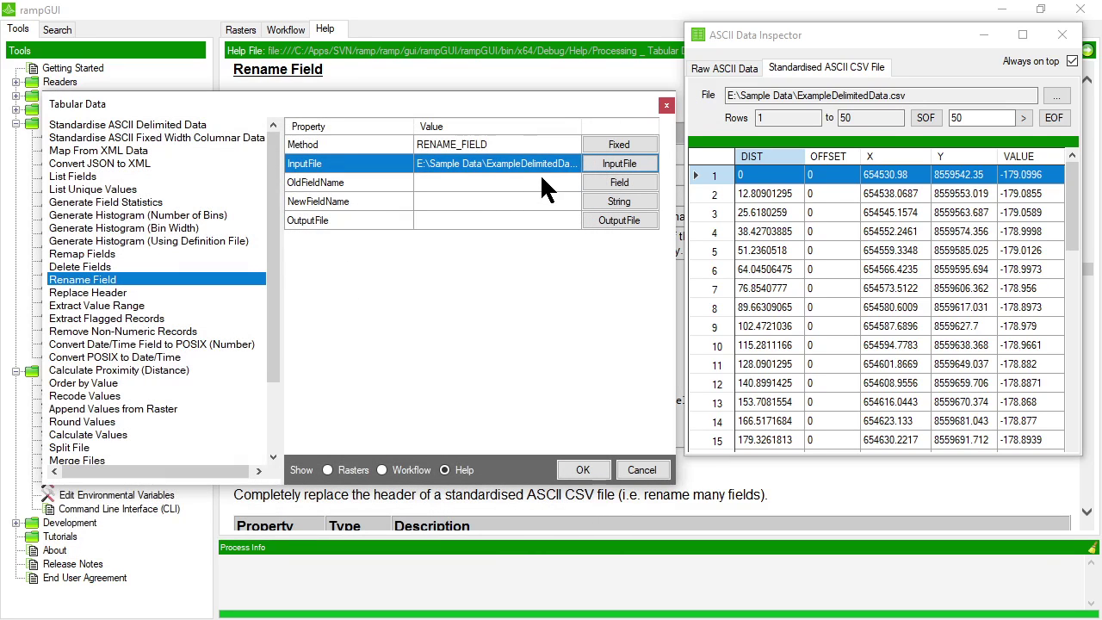
pyautogui.click(616, 184)
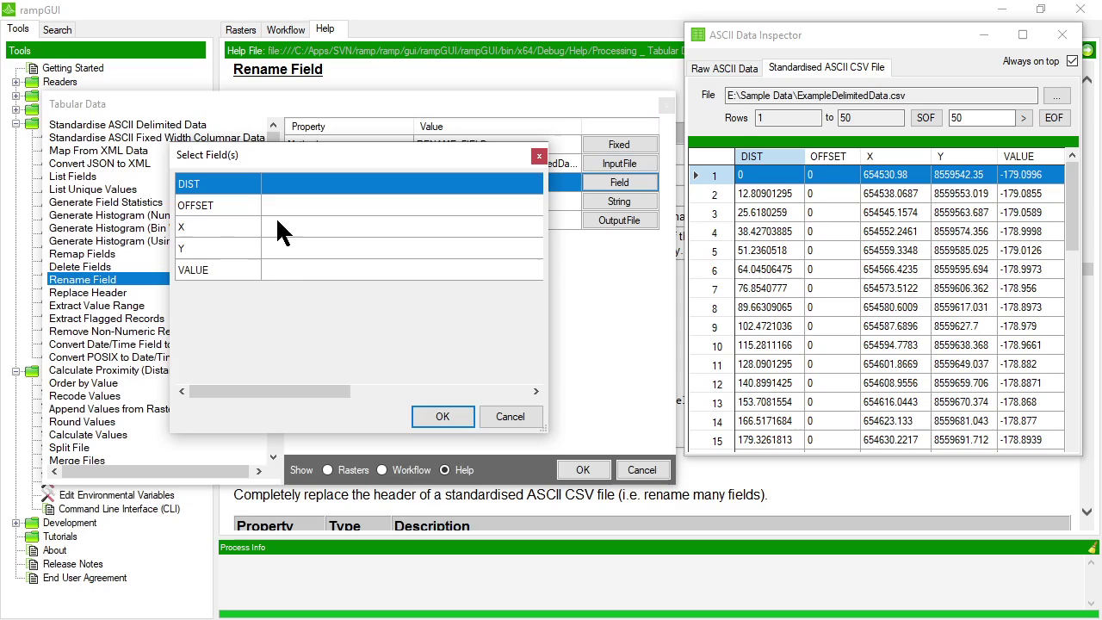
pyautogui.click(299, 270)
pyautogui.click(443, 416)
# - Set the NewFieldName of Rename Field to DEPTH and review the method's remaining properties
pyautogui.click(514, 199)
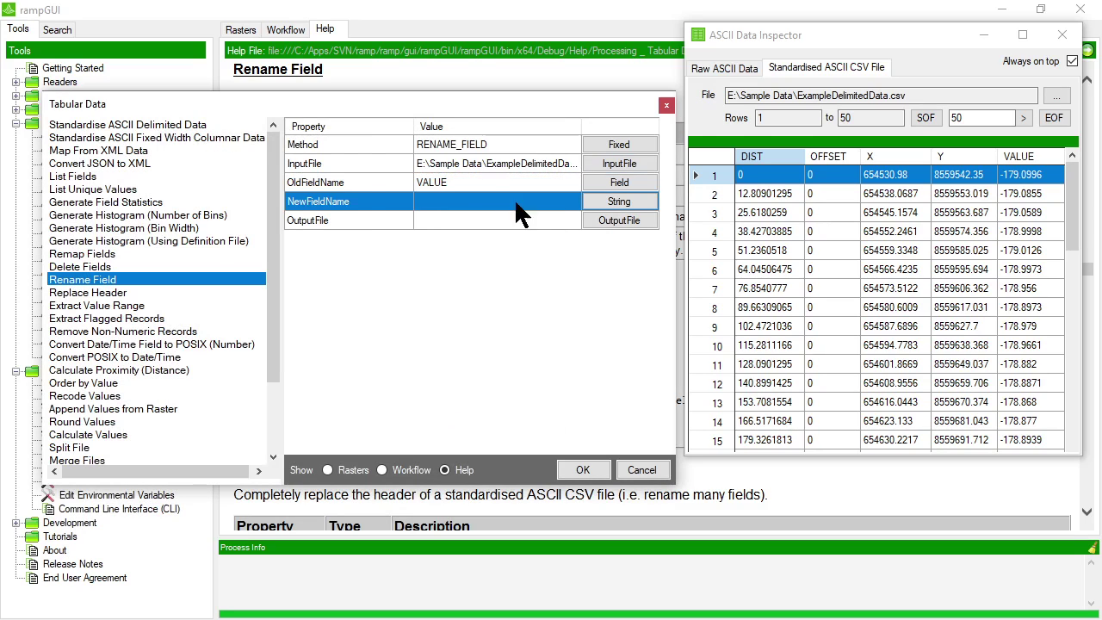
pyautogui.click(607, 200)
pyautogui.write('DEPTH')
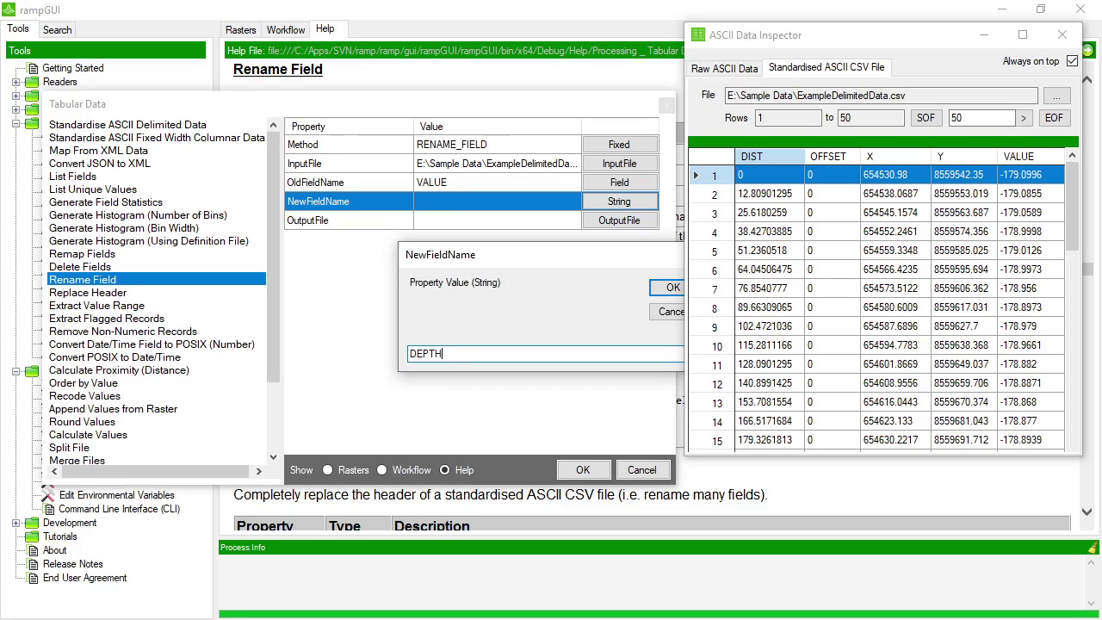
pyautogui.press('Return')
pyautogui.click(470, 219)
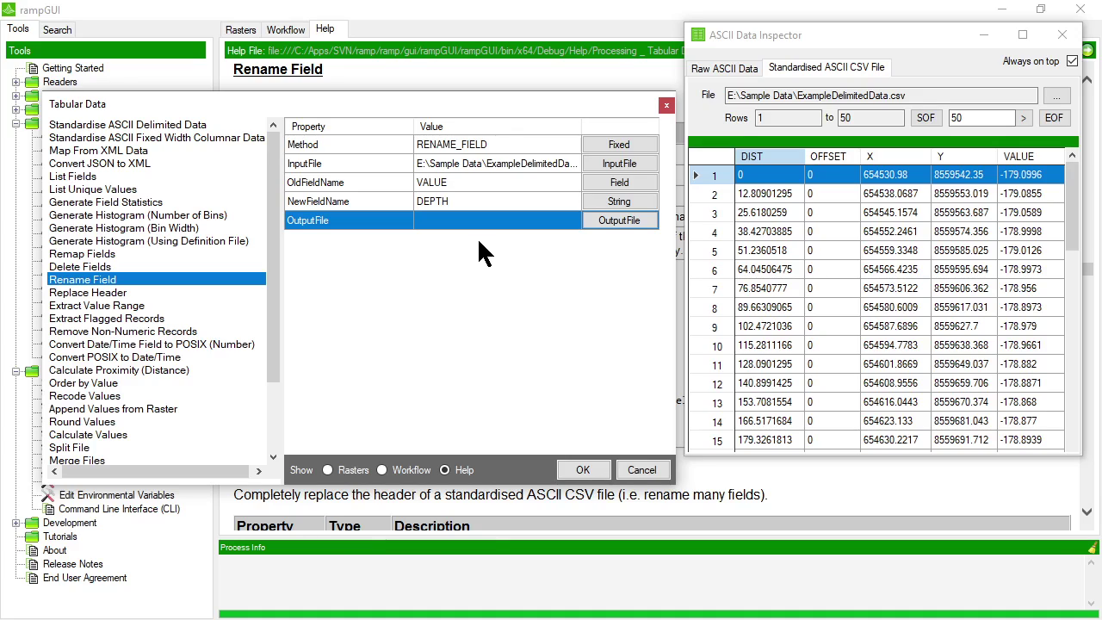
pyautogui.click(448, 184)
pyautogui.click(457, 203)
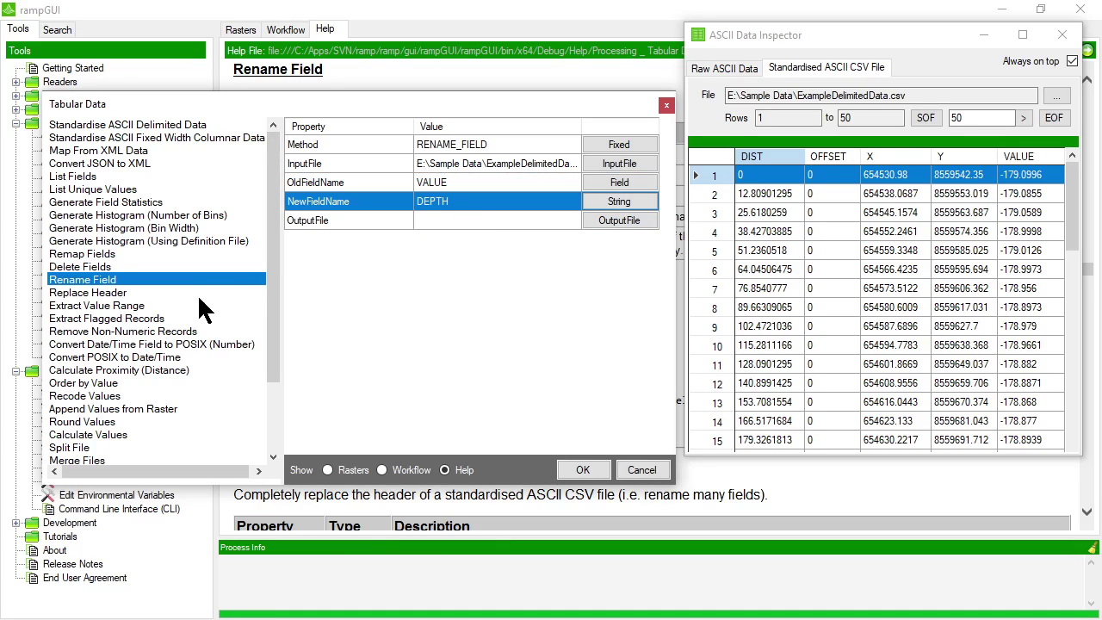
# - Load the Replace Header method and set its InputFile to ExampleDelimitedData.csv
pyautogui.click(118, 294)
pyautogui.click(516, 167)
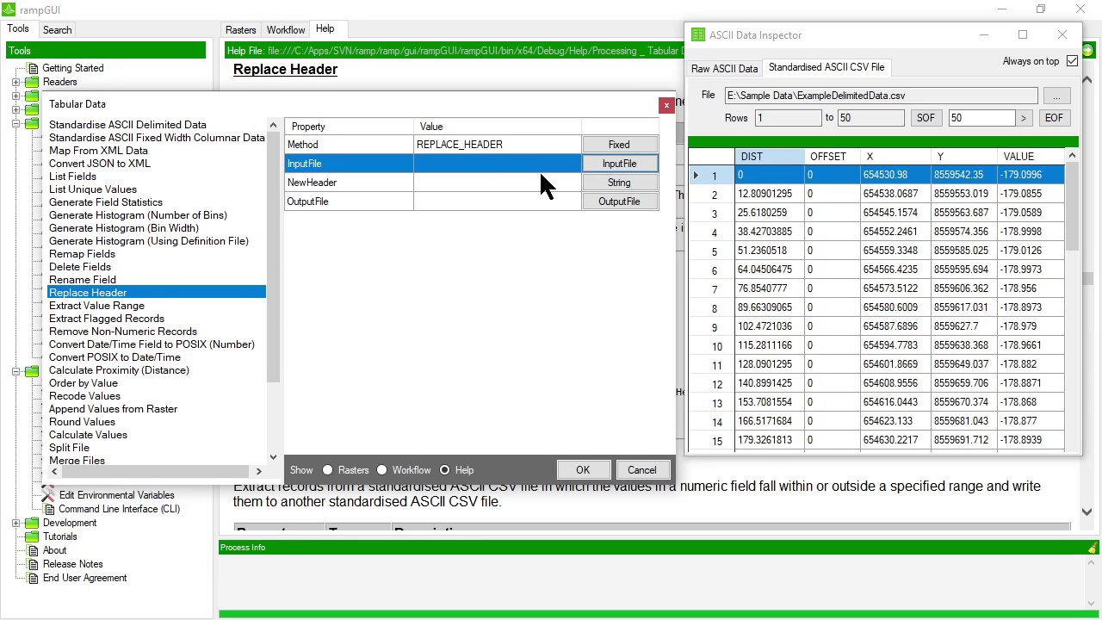
pyautogui.click(624, 166)
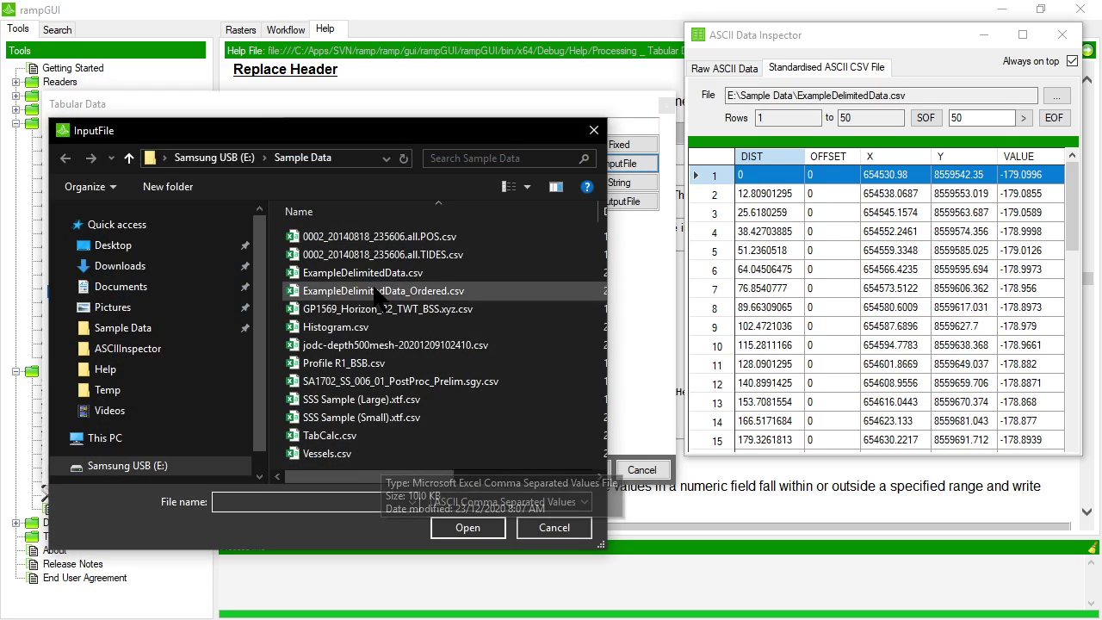
pyautogui.doubleClick(250, 270)
# - Set the NewHeader of Replace Header to Distance,Offset,Easting,Northing,Depth
pyautogui.click(494, 181)
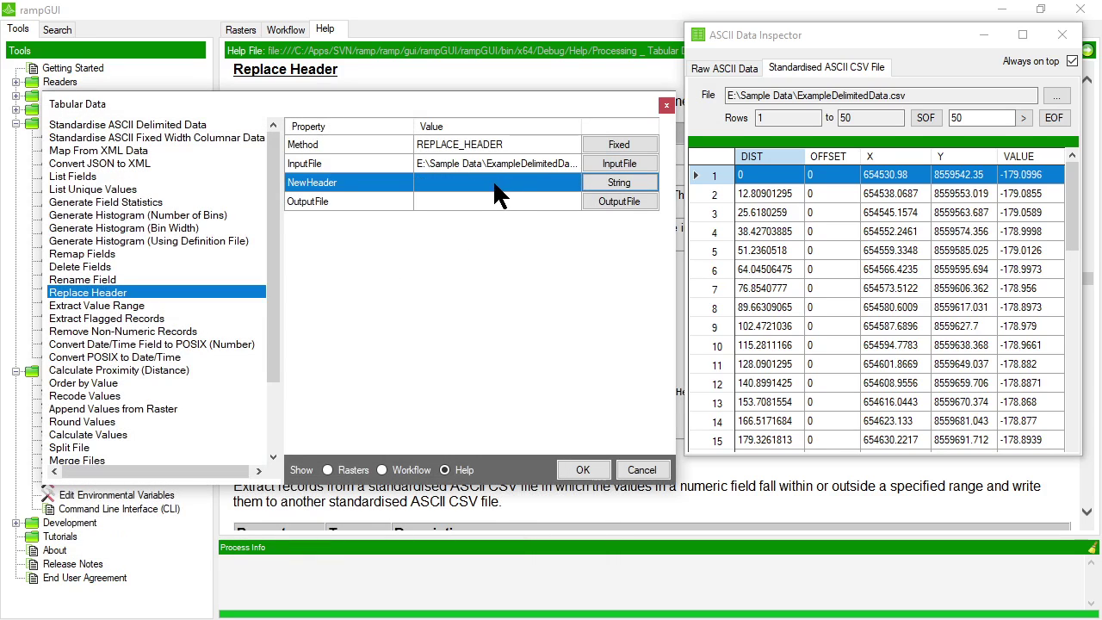
pyautogui.click(628, 182)
pyautogui.moveTo(551, 248); pyautogui.dragTo(476, 249)
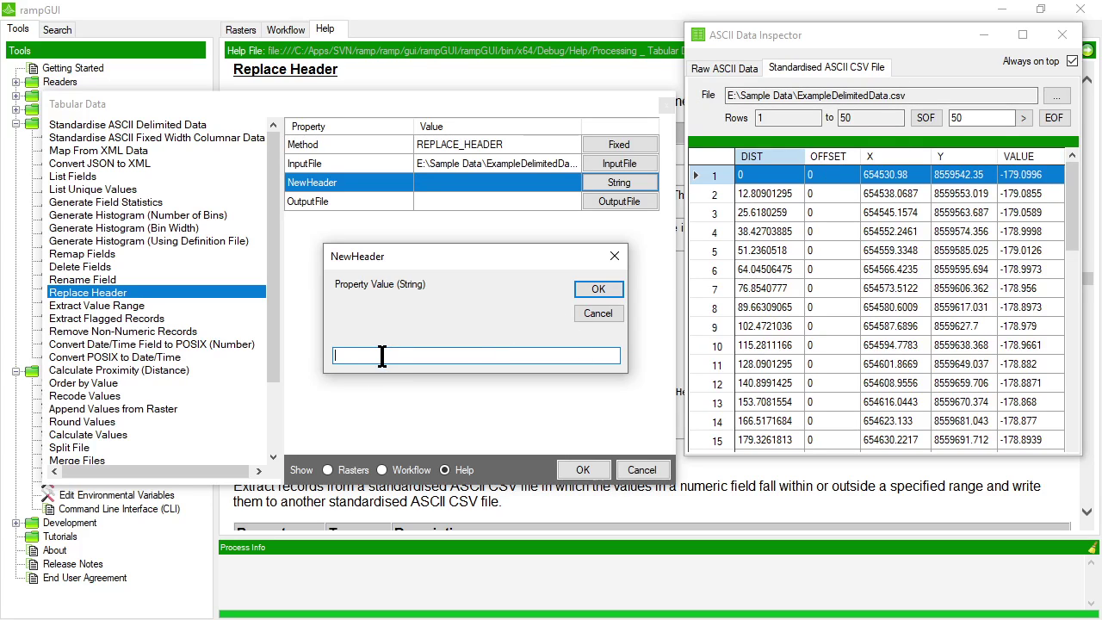
pyautogui.write('Distan')
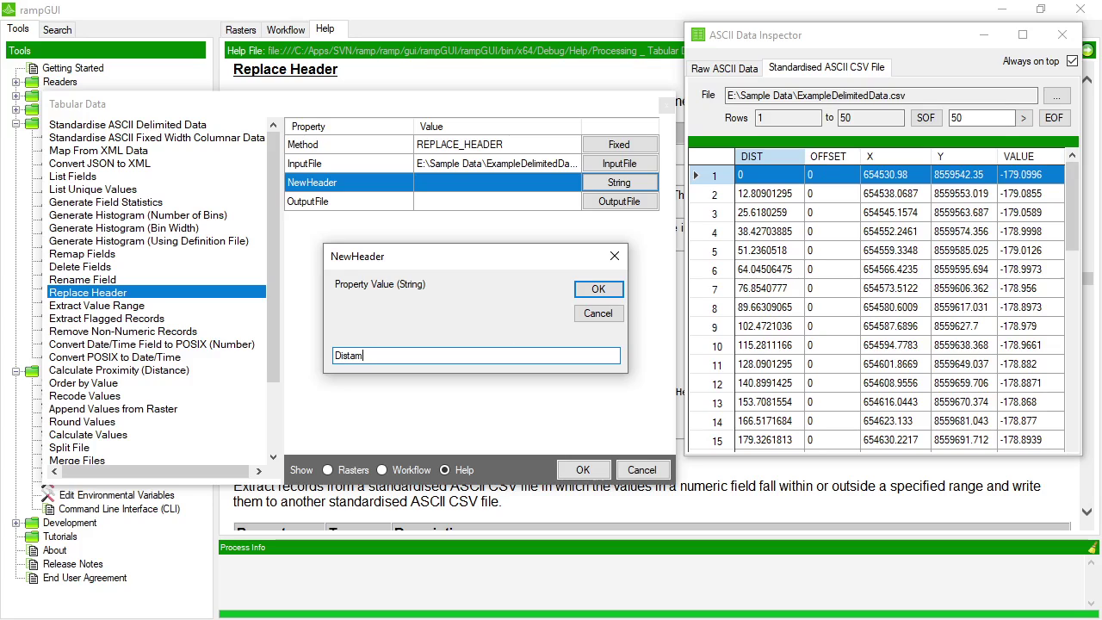
pyautogui.press('BackSpace')
pyautogui.write('nce')
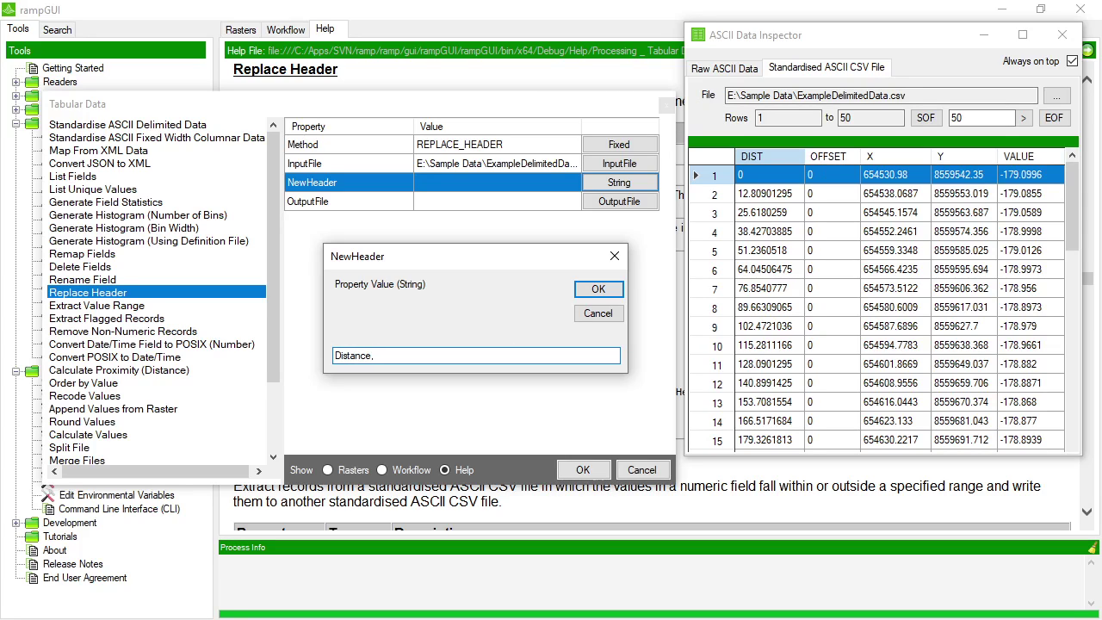
pyautogui.write(',Offset,Easting,Northing,Depth')
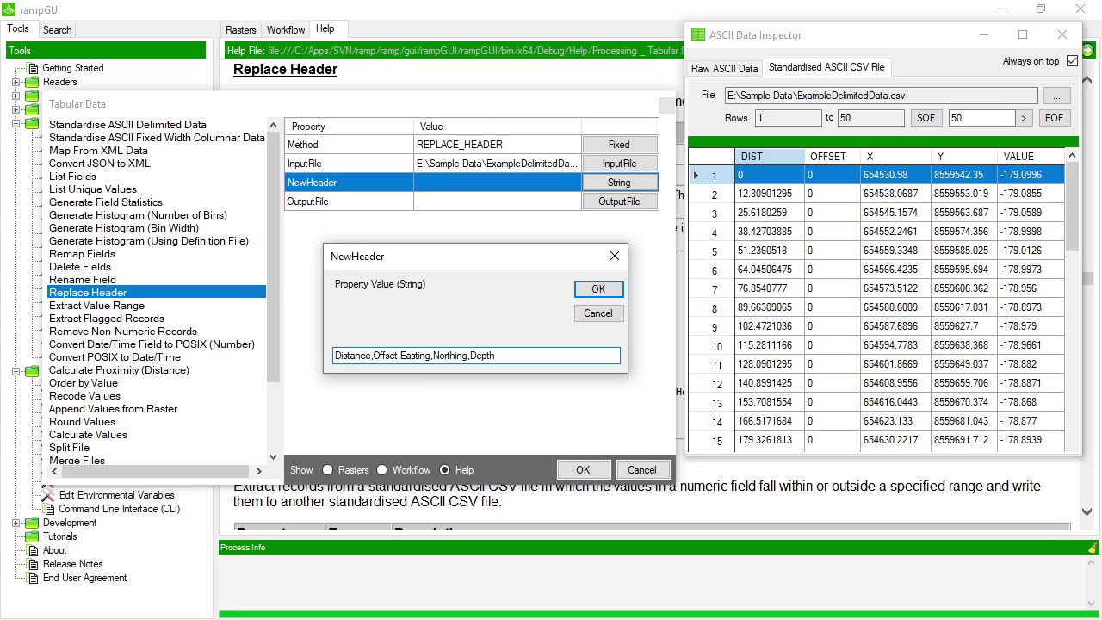
pyautogui.moveTo(497, 357); pyautogui.dragTo(244, 353)
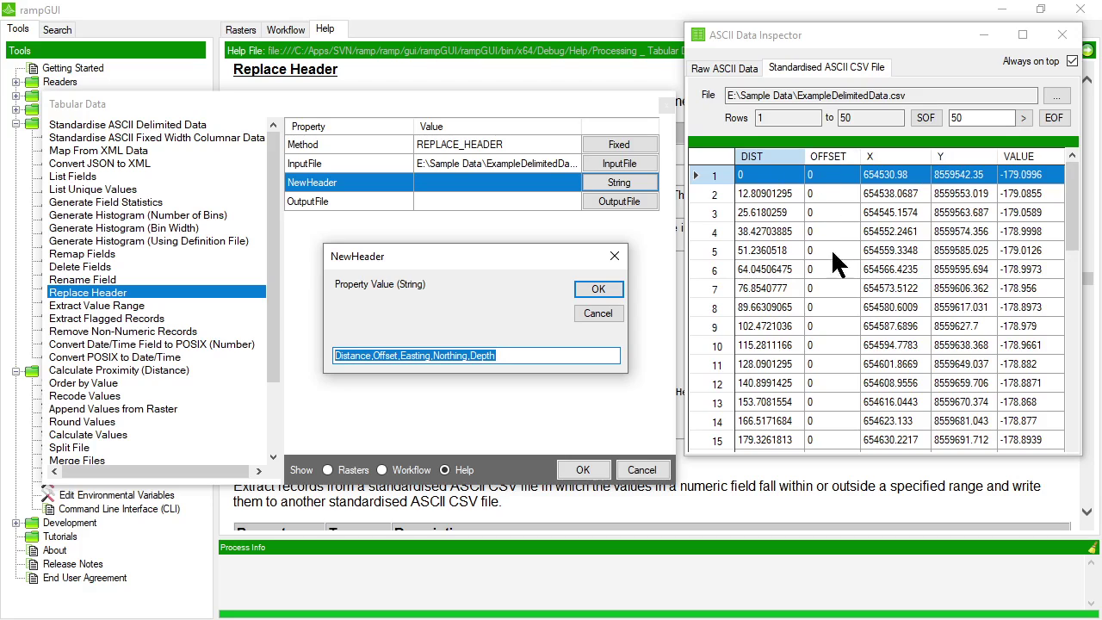
pyautogui.click(507, 357)
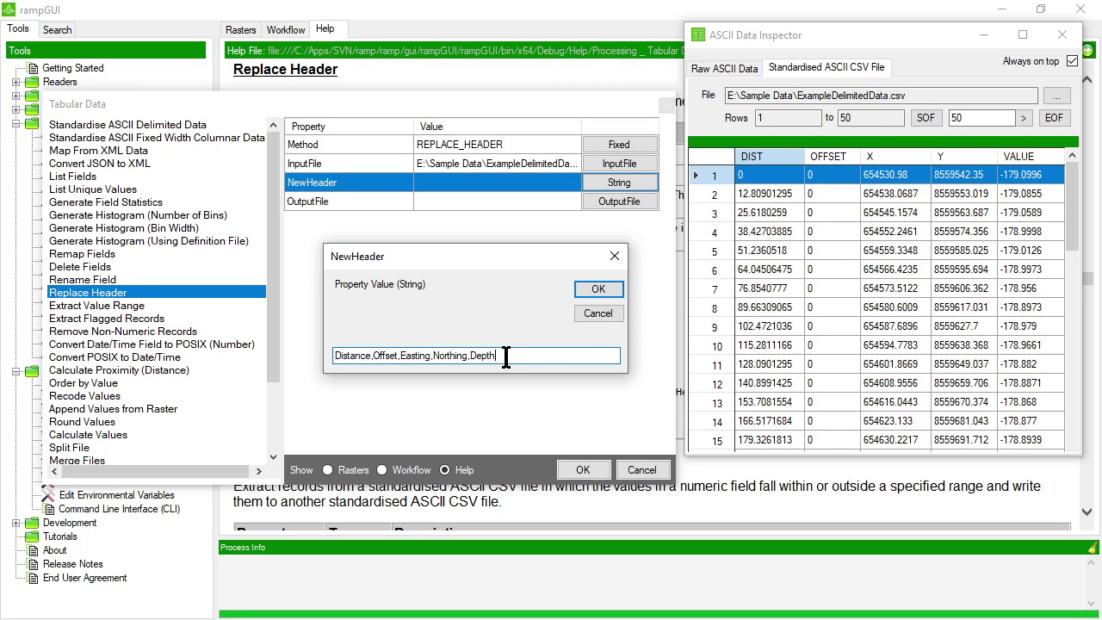
pyautogui.click(599, 290)
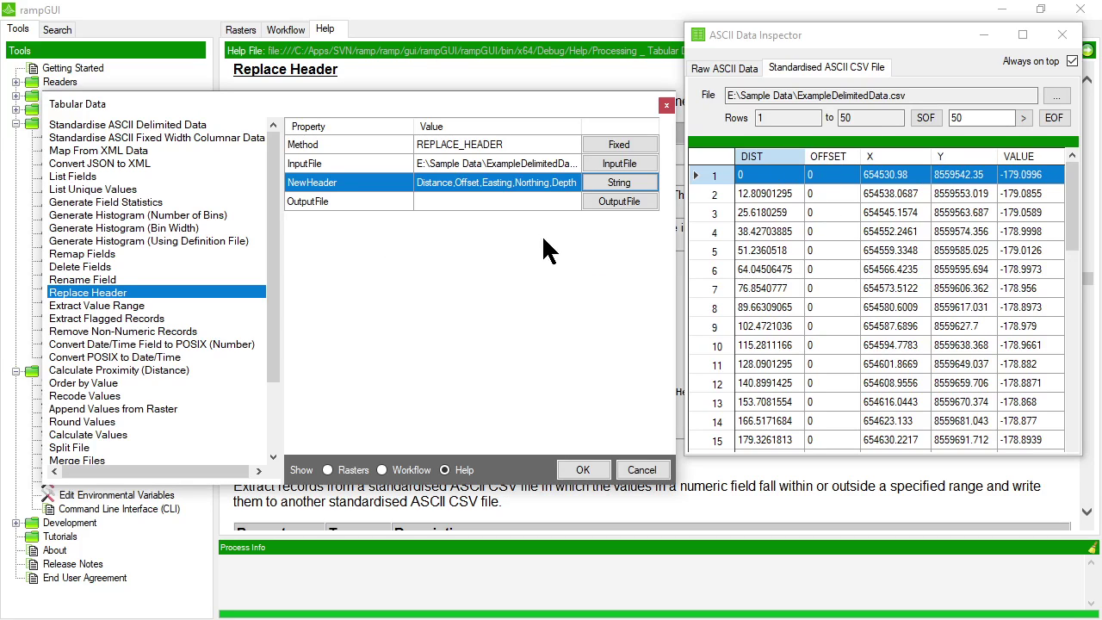
pyautogui.click(489, 203)
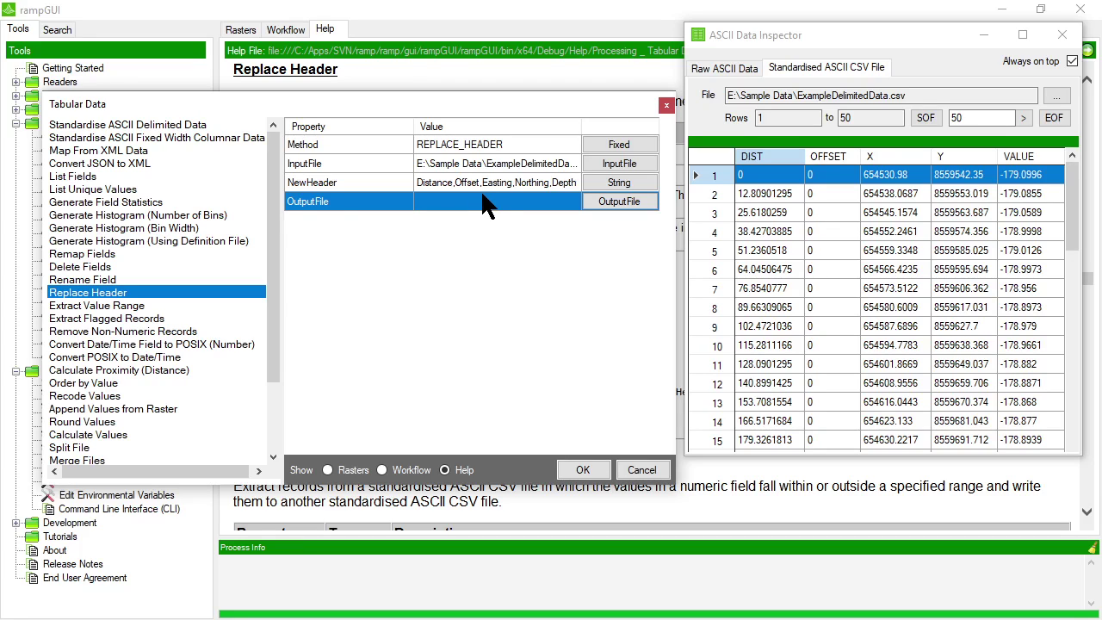
# - Load the Order by Value method and set its InputFile to ExampleDelimitedData.csv
pyautogui.moveTo(275, 194); pyautogui.dragTo(278, 271)
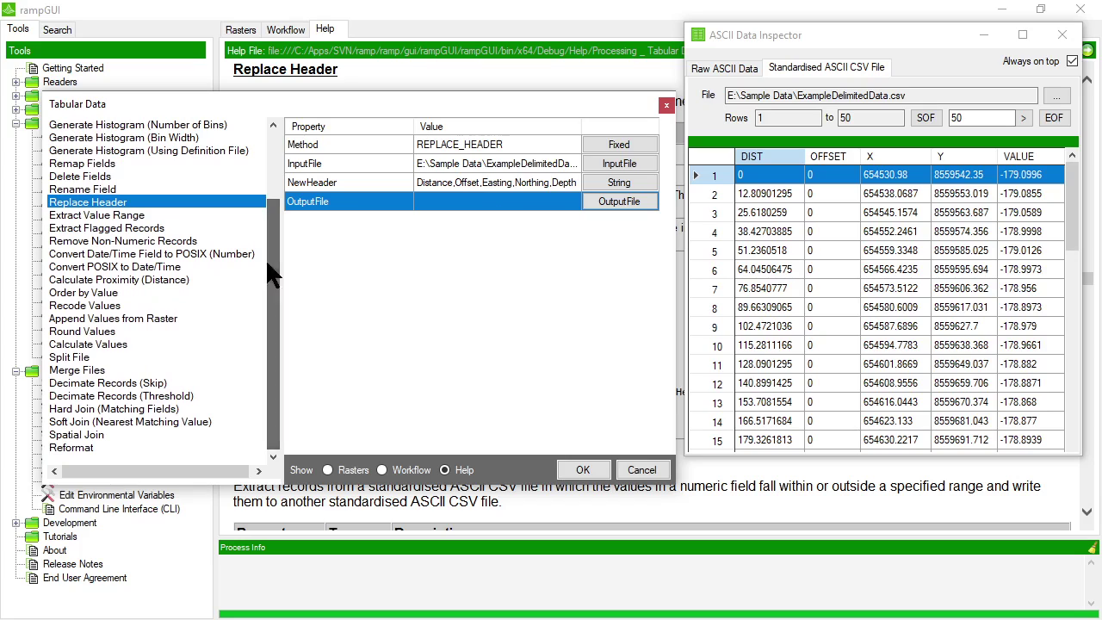
pyautogui.click(104, 292)
pyautogui.click(616, 165)
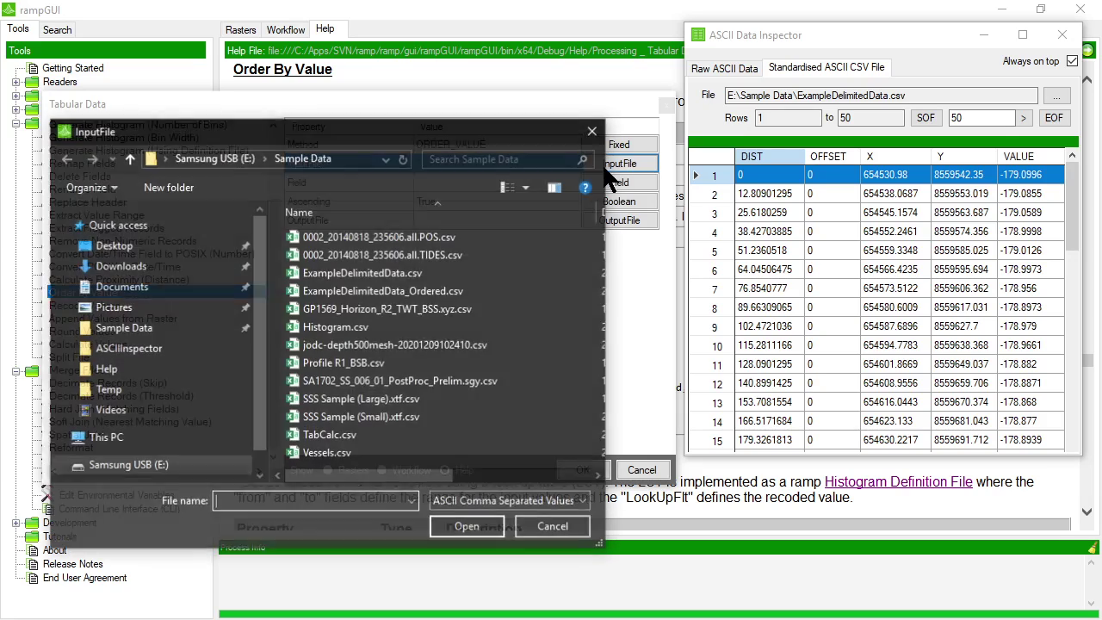
pyautogui.doubleClick(361, 273)
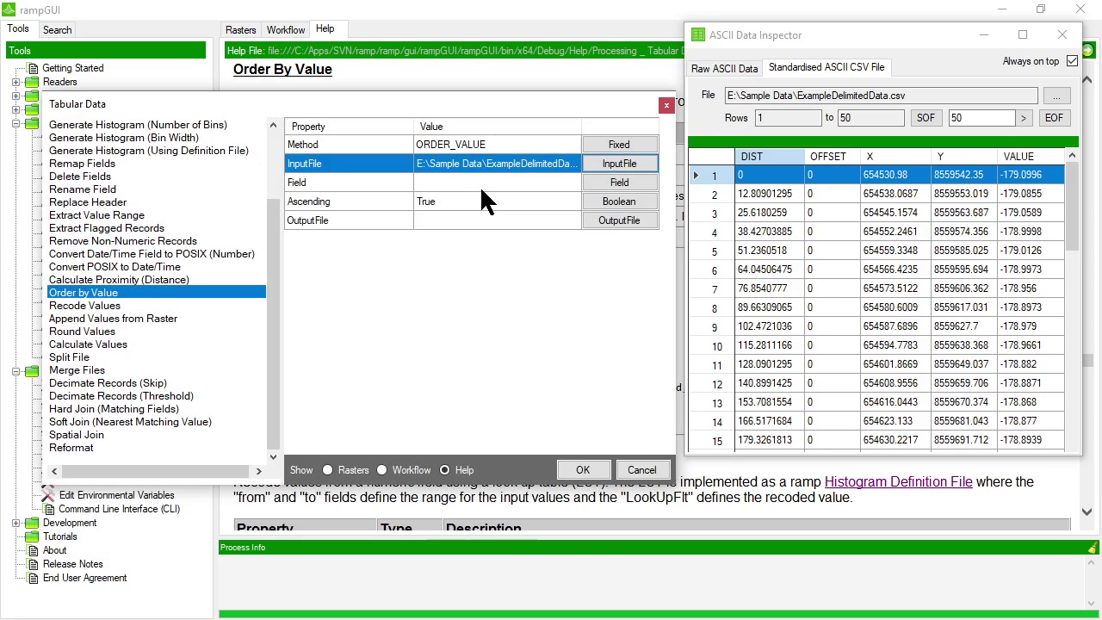
# - Choose VALUE as the field for ordering the records and review the Ascending property
pyautogui.click(478, 183)
pyautogui.click(603, 183)
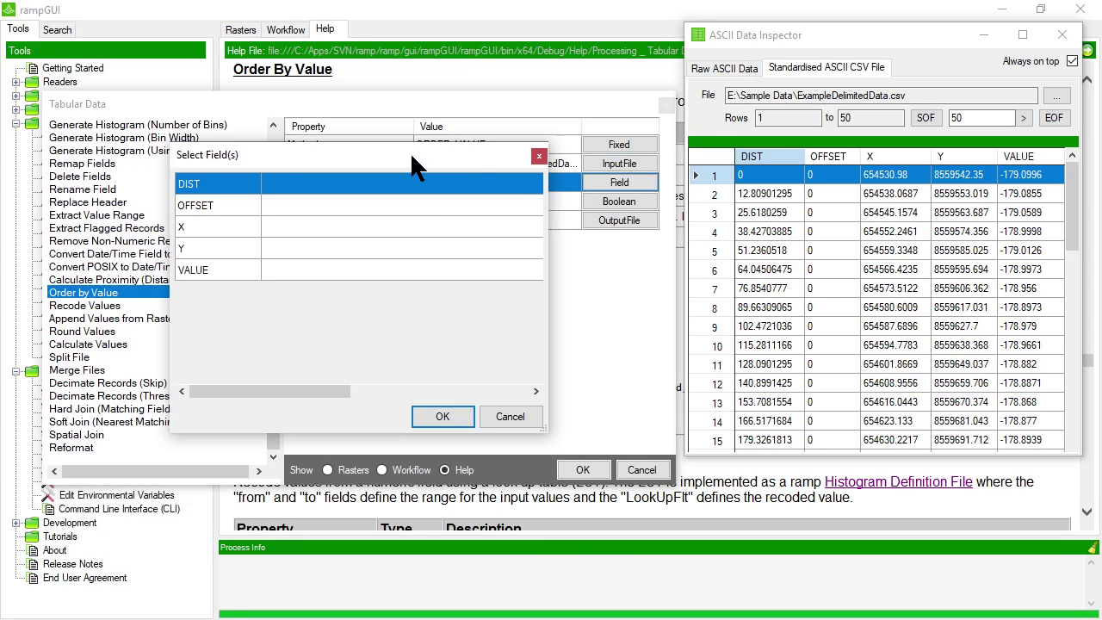
pyautogui.moveTo(411, 164); pyautogui.dragTo(504, 182)
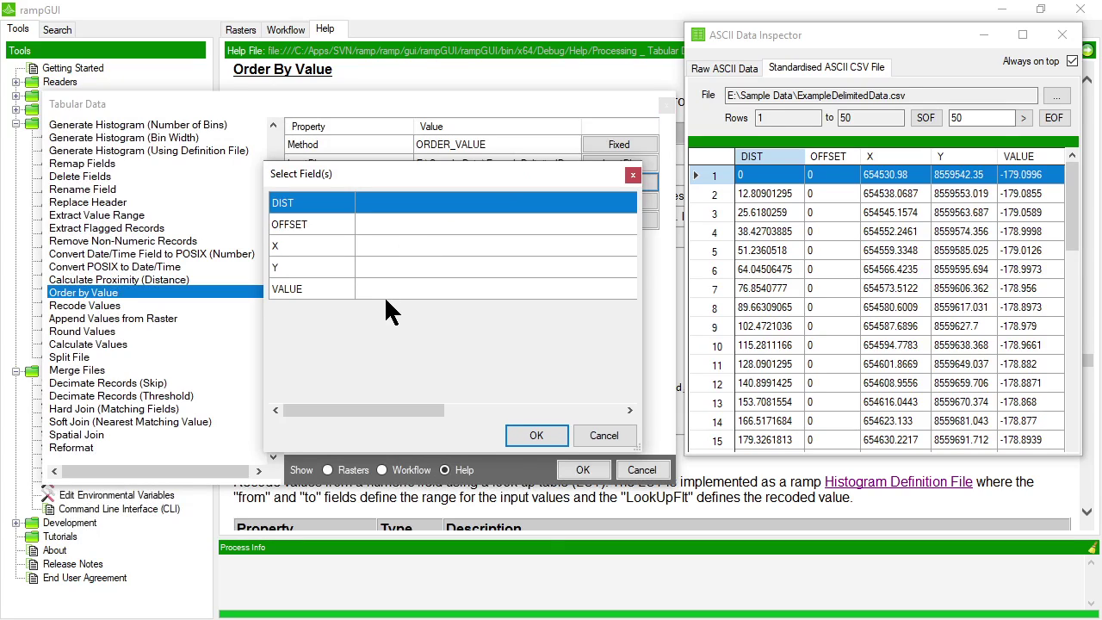
pyautogui.doubleClick(303, 284)
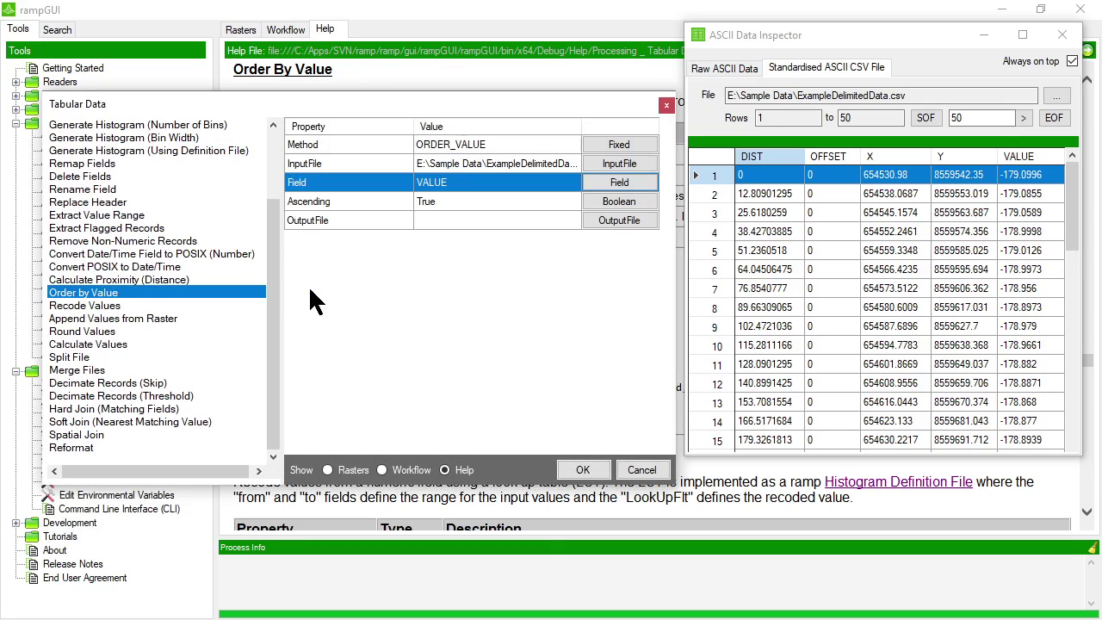
pyautogui.click(454, 201)
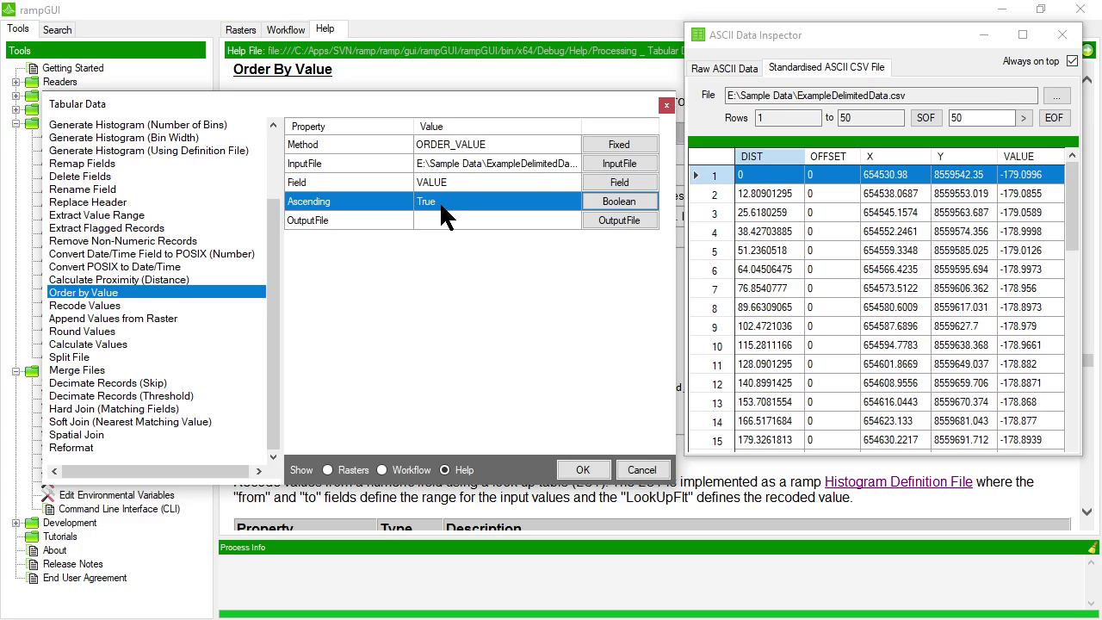
# - Set the OutputFile of Order by Value to the existing ExampleDelimitedData_Ordered.csv and accept replacing it
pyautogui.click(437, 221)
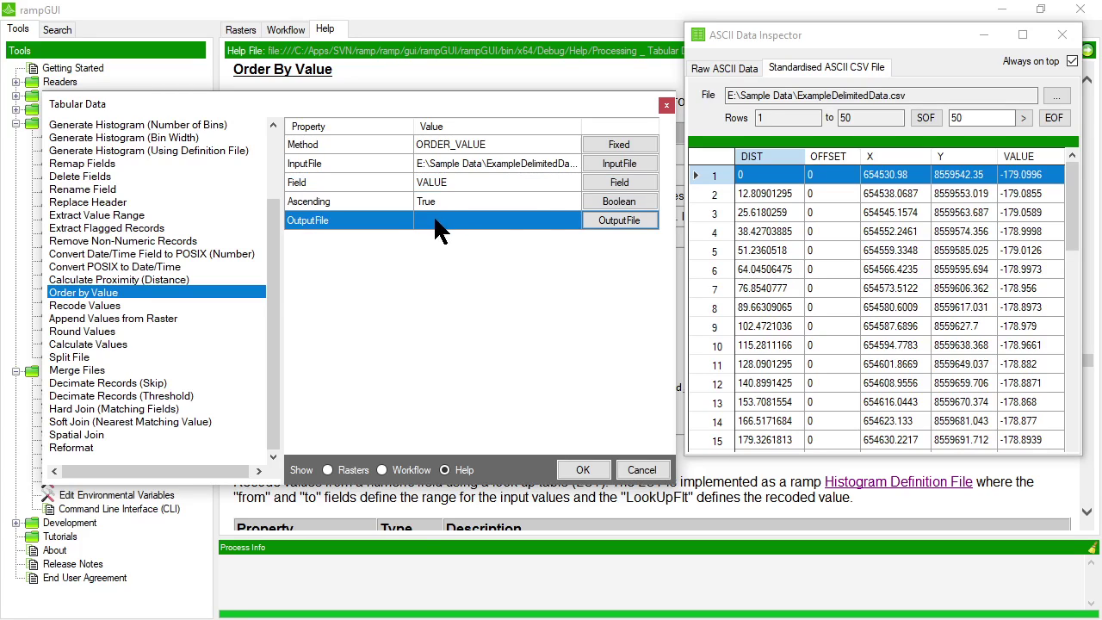
pyautogui.click(628, 223)
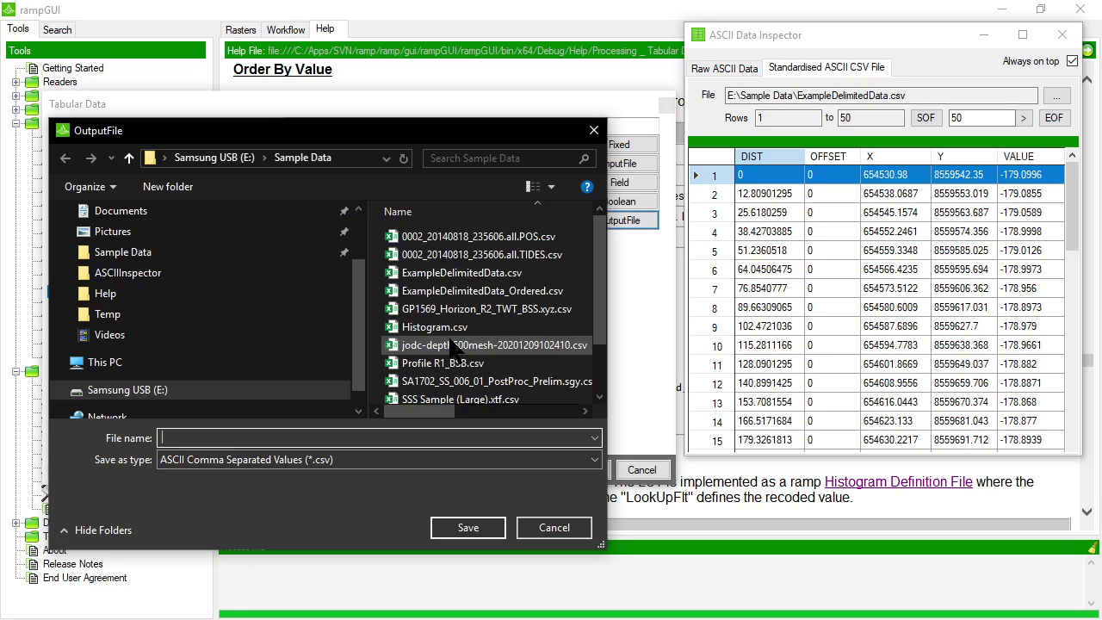
pyautogui.scroll(-1, 474, 340)
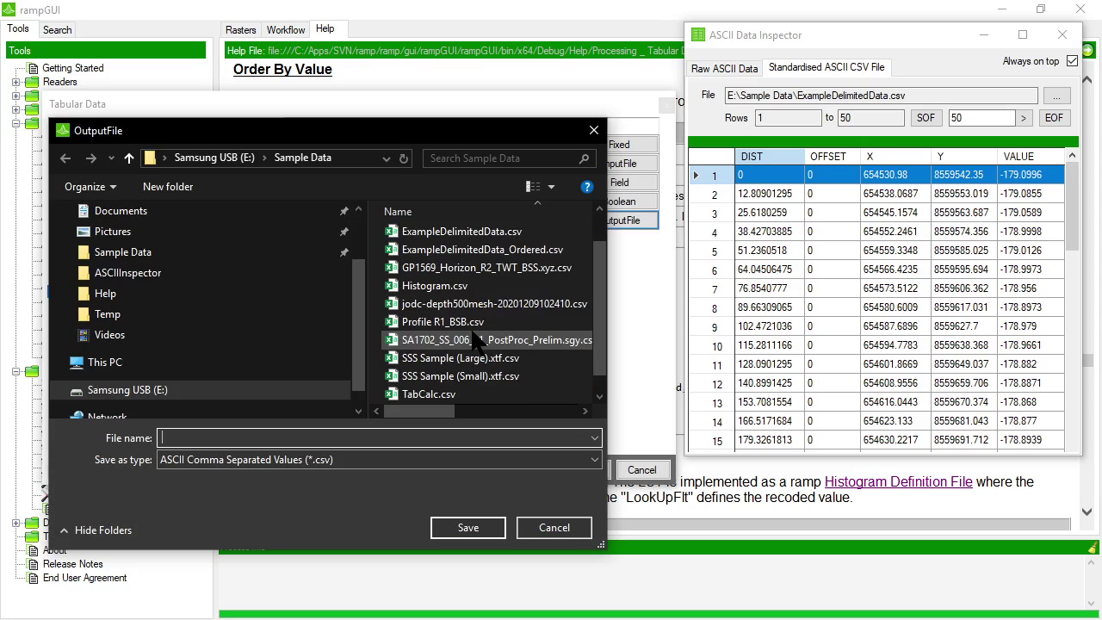
pyautogui.scroll(-1, 474, 340)
pyautogui.scroll(1, 476, 338)
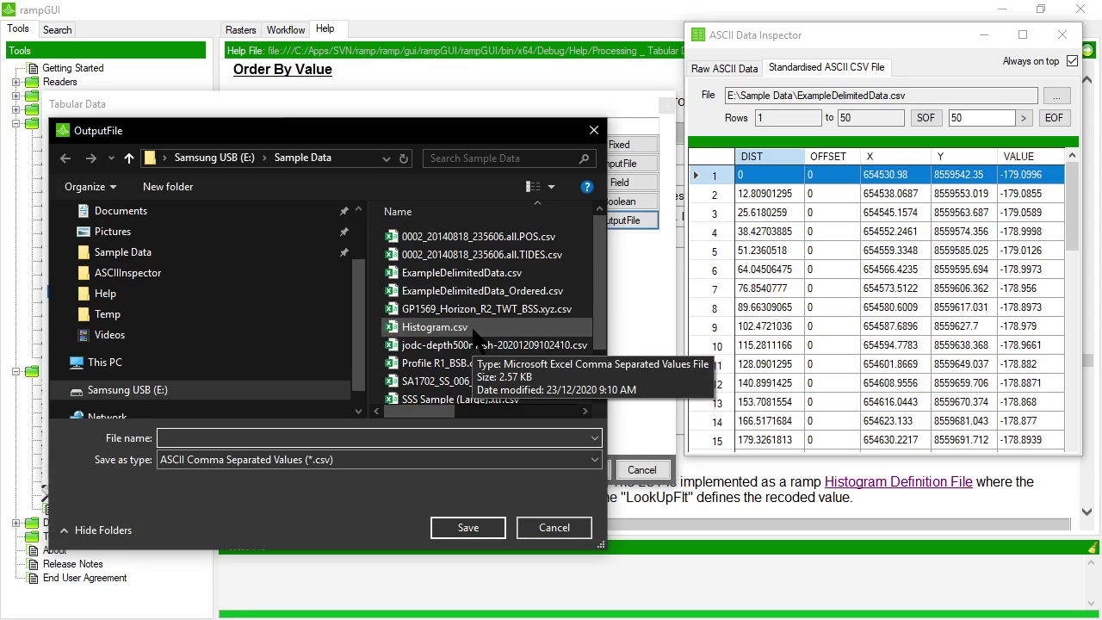
pyautogui.doubleClick(468, 285)
pyautogui.click(594, 319)
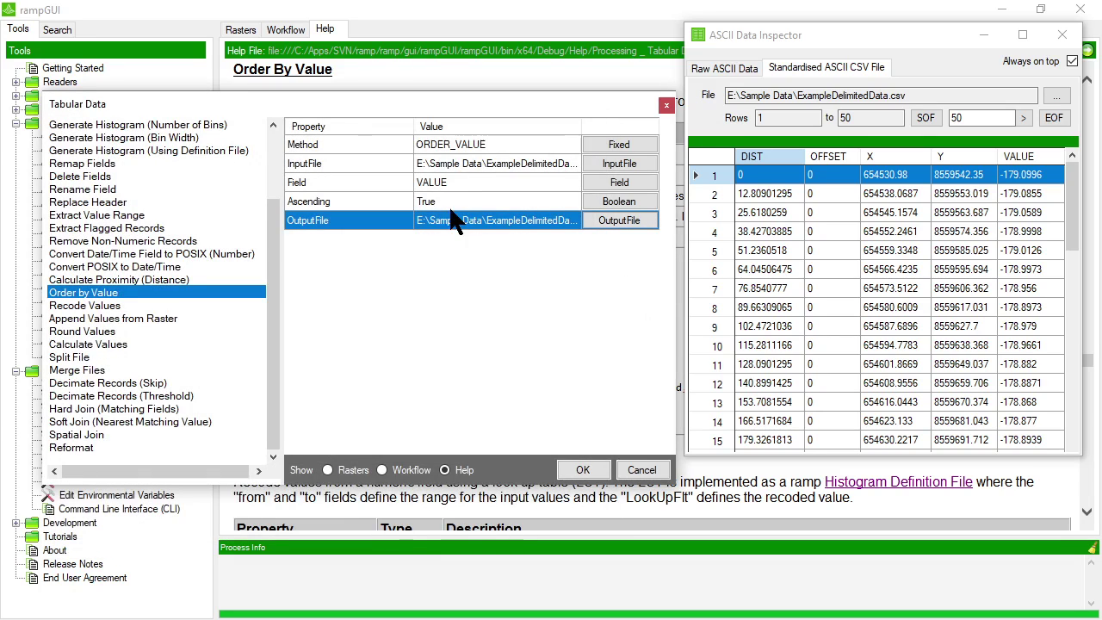
# - Run the Order by Value method and load ExampleDelimitedData_Ordered.csv into the ASCII Data Inspector
pyautogui.click(591, 470)
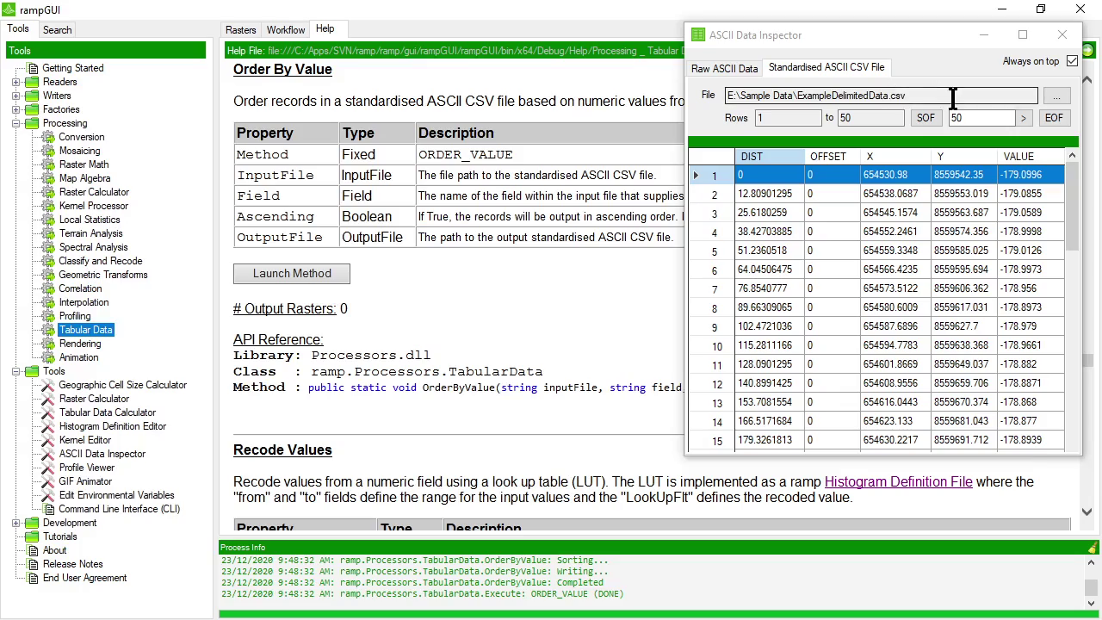
pyautogui.click(1057, 96)
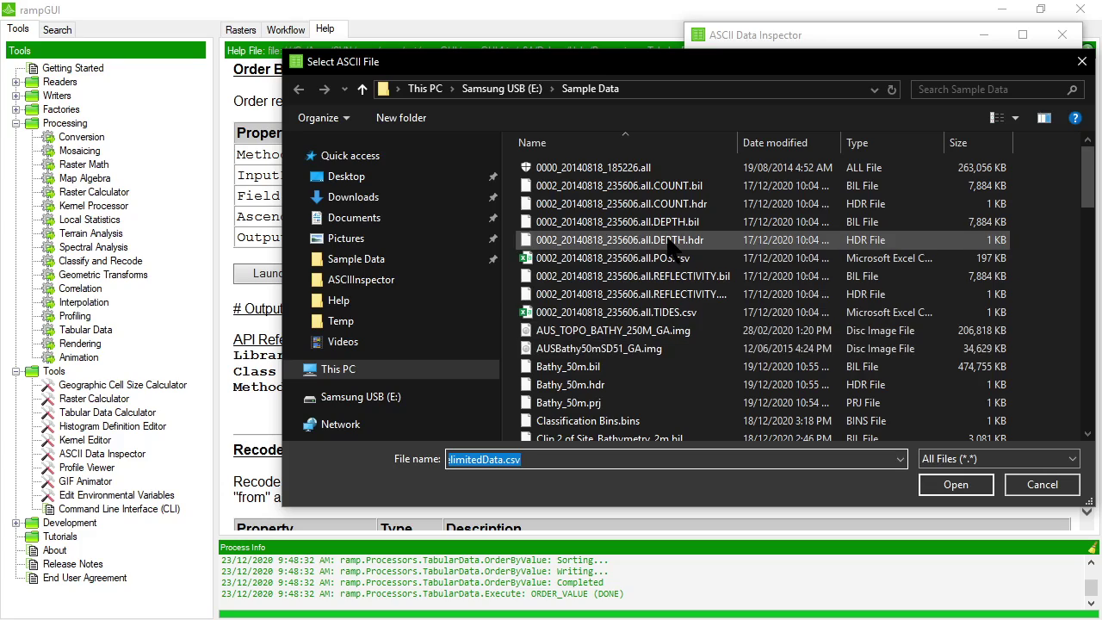
pyautogui.scroll(-2, 616, 355)
pyautogui.scroll(-2, 644, 345)
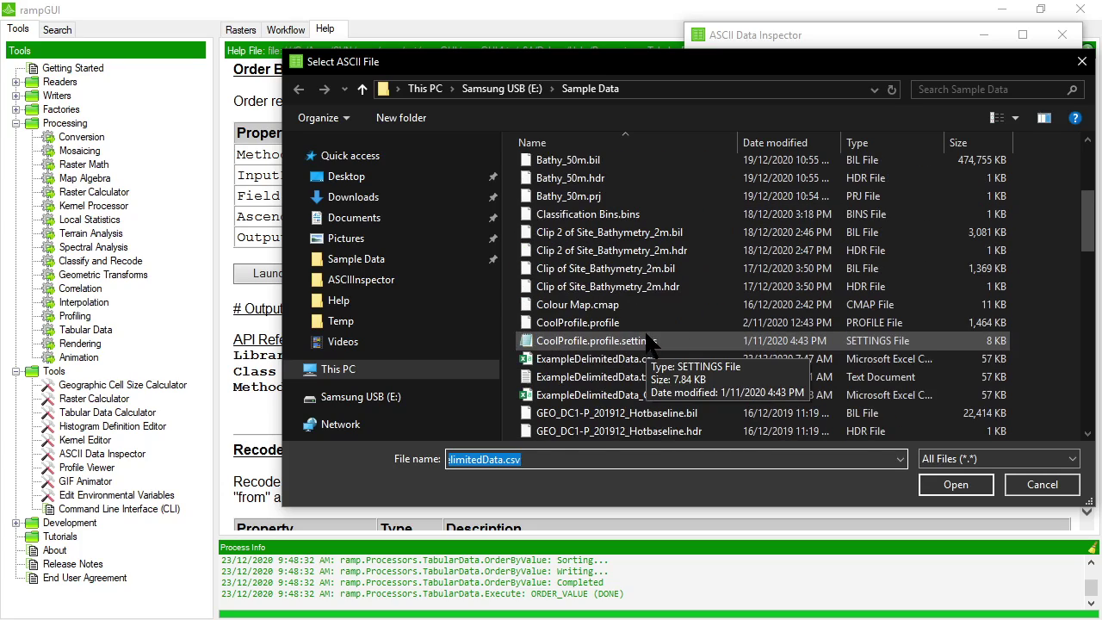
pyautogui.scroll(-1, 654, 349)
pyautogui.doubleClick(660, 346)
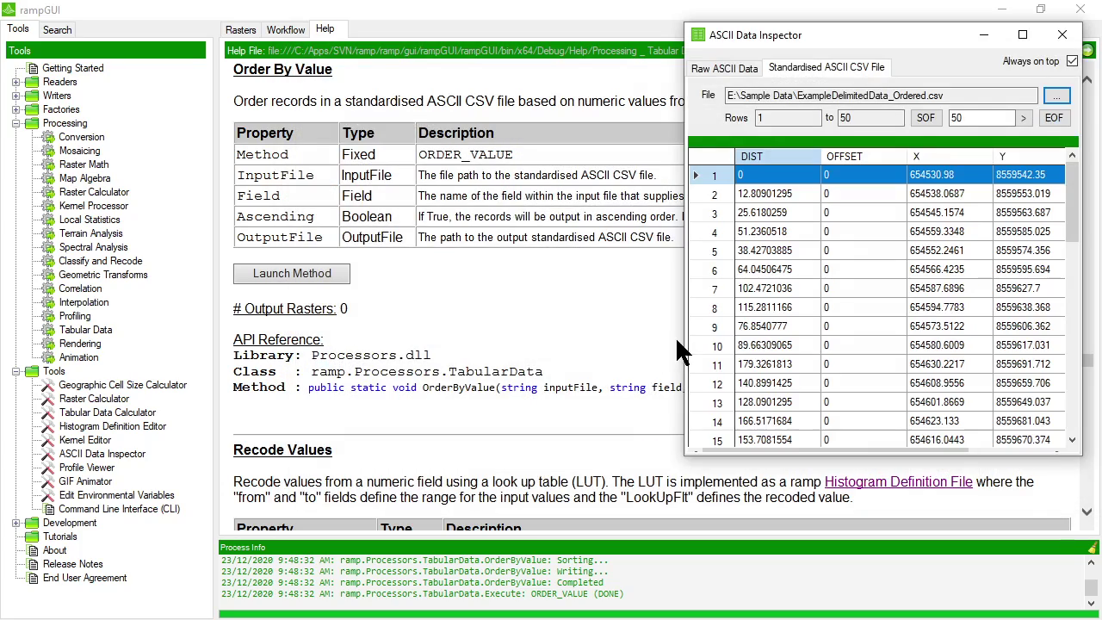
# - Examine the order of the VALUE column at the start and end of the ordered file
pyautogui.moveTo(658, 303); pyautogui.dragTo(520, 289)
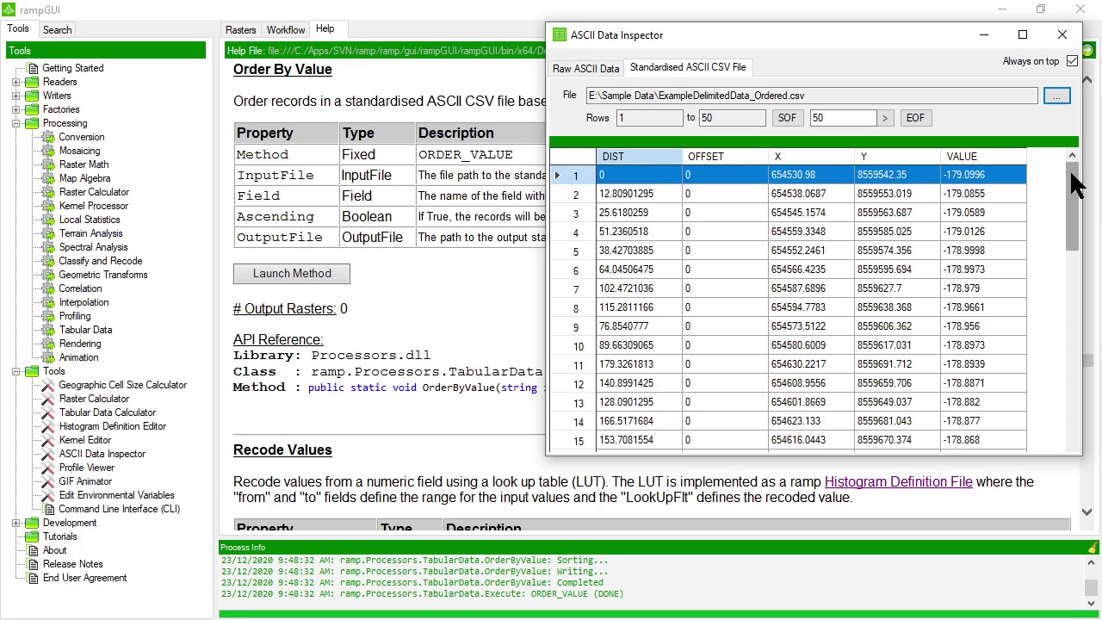
pyautogui.click(916, 118)
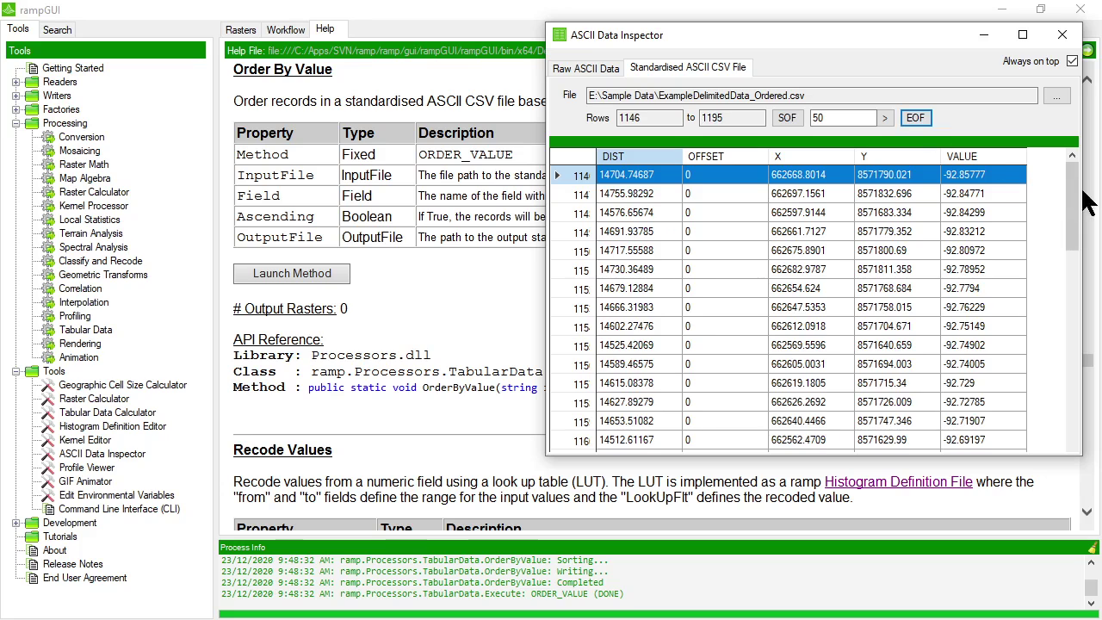
pyautogui.moveTo(1079, 191); pyautogui.dragTo(1076, 414)
pyautogui.click(986, 443)
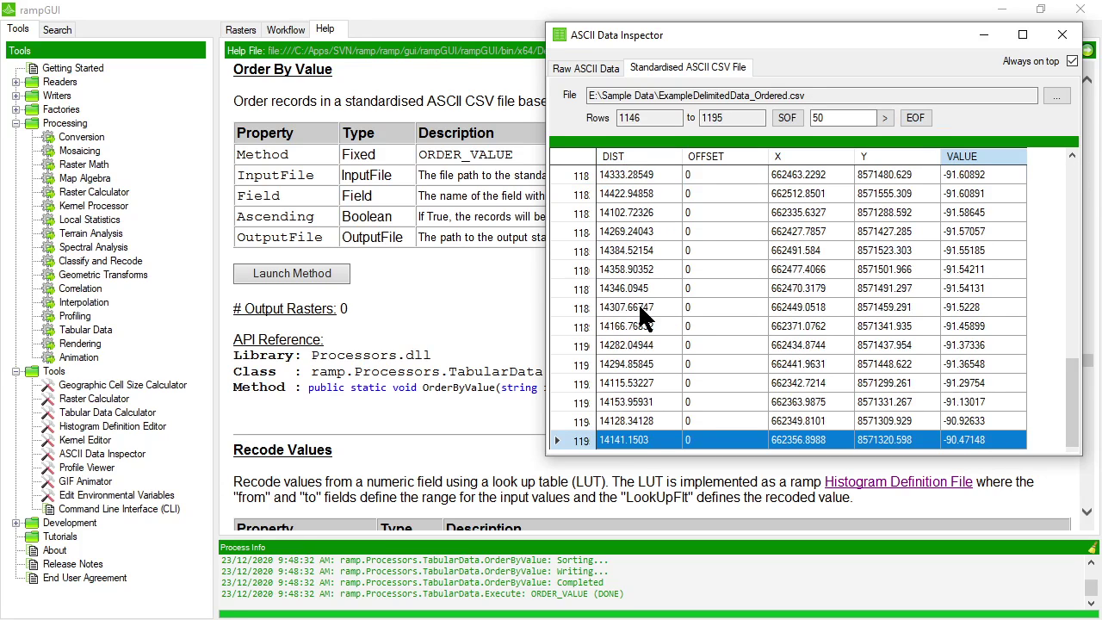
pyautogui.moveTo(546, 285); pyautogui.dragTo(735, 288)
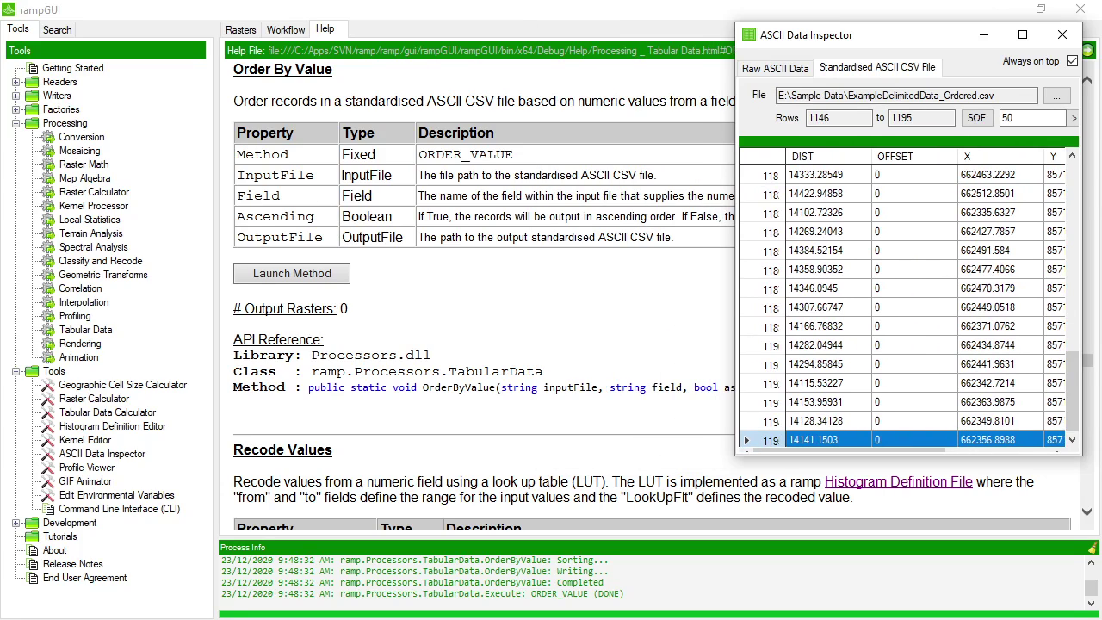
# - Load the Tabular Data method Split File and set its InputFile to ExampleDelimitedData.csv
pyautogui.doubleClick(72, 328)
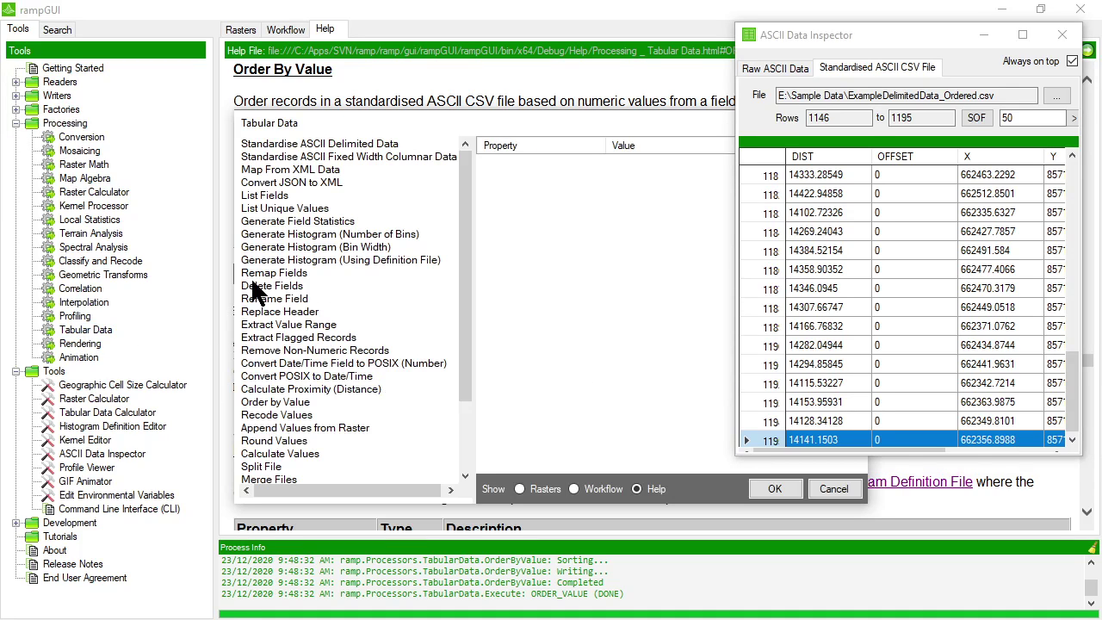
pyautogui.moveTo(419, 117); pyautogui.dragTo(312, 84)
pyautogui.scroll(-1, 181, 391)
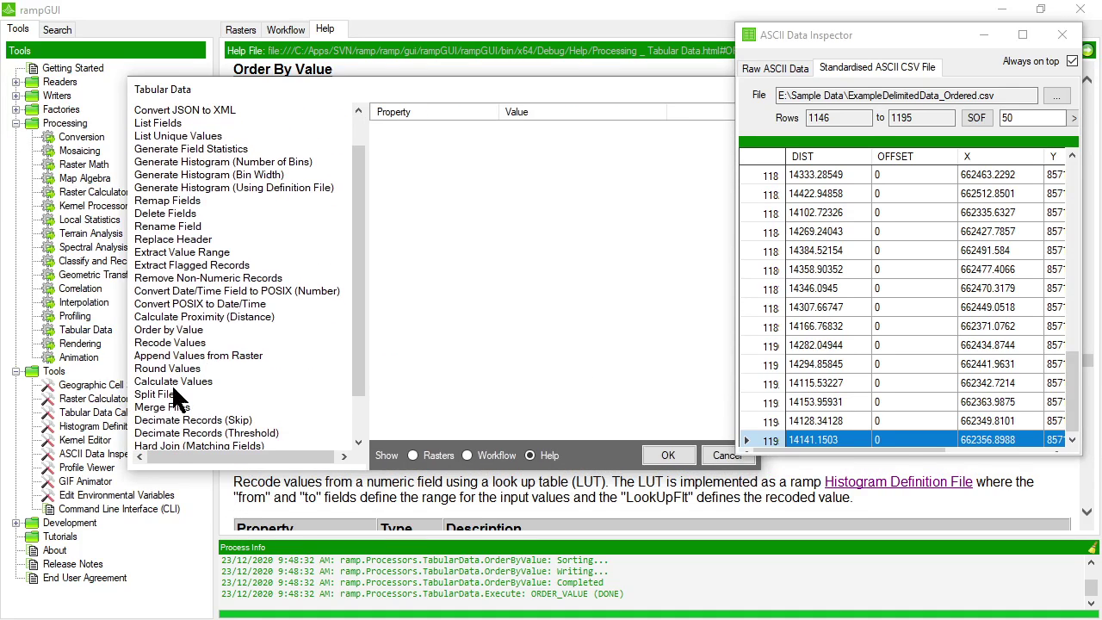
pyautogui.click(162, 394)
pyautogui.click(564, 147)
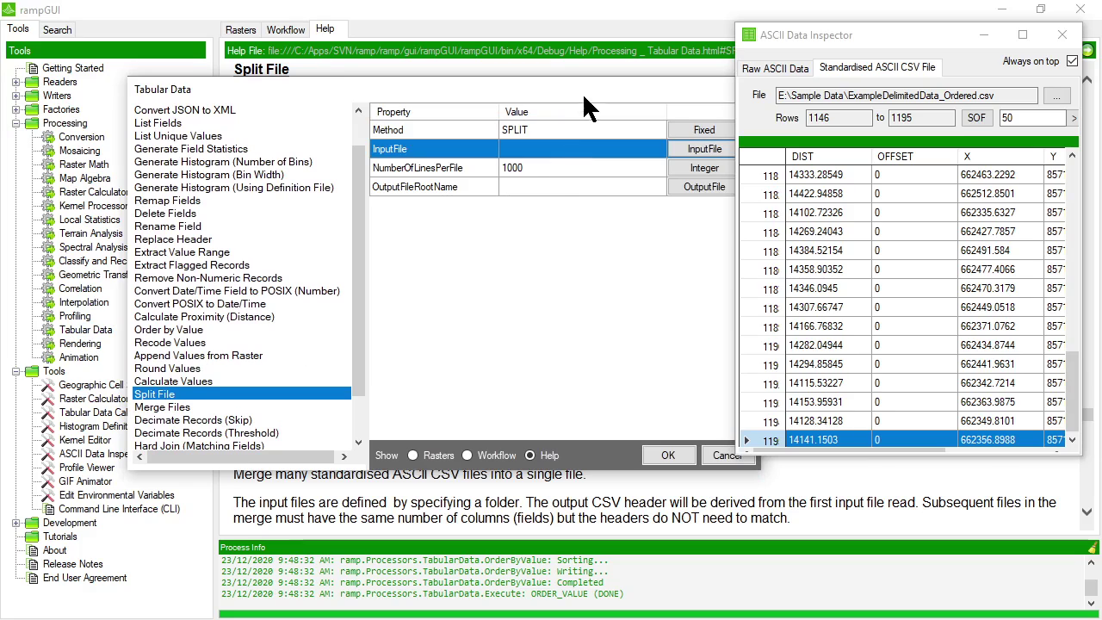
pyautogui.moveTo(584, 97); pyautogui.dragTo(516, 99)
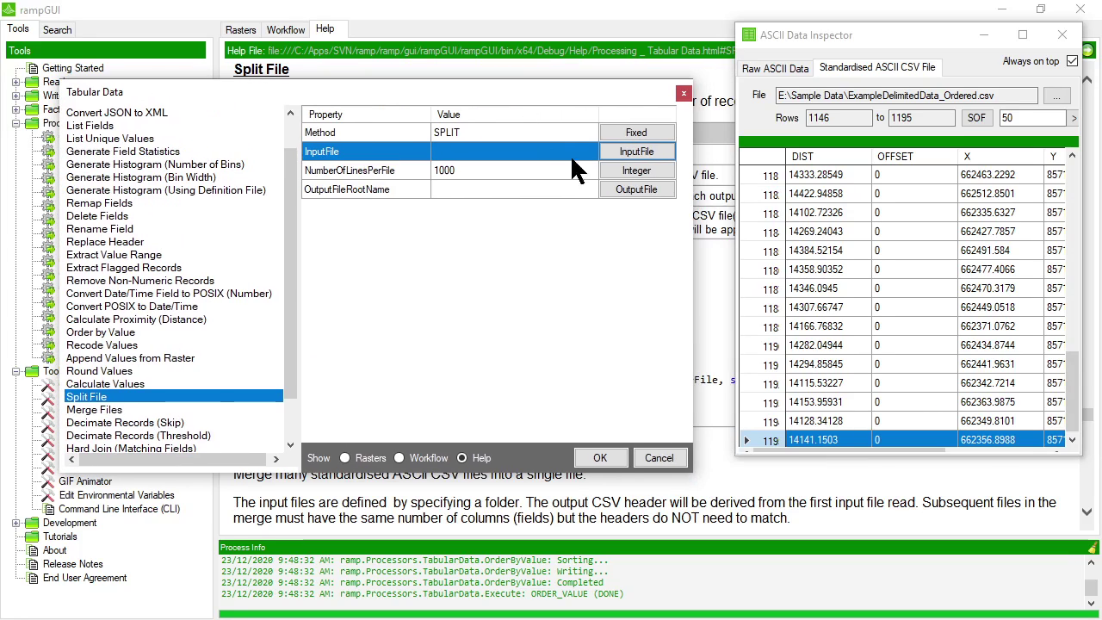
pyautogui.click(498, 172)
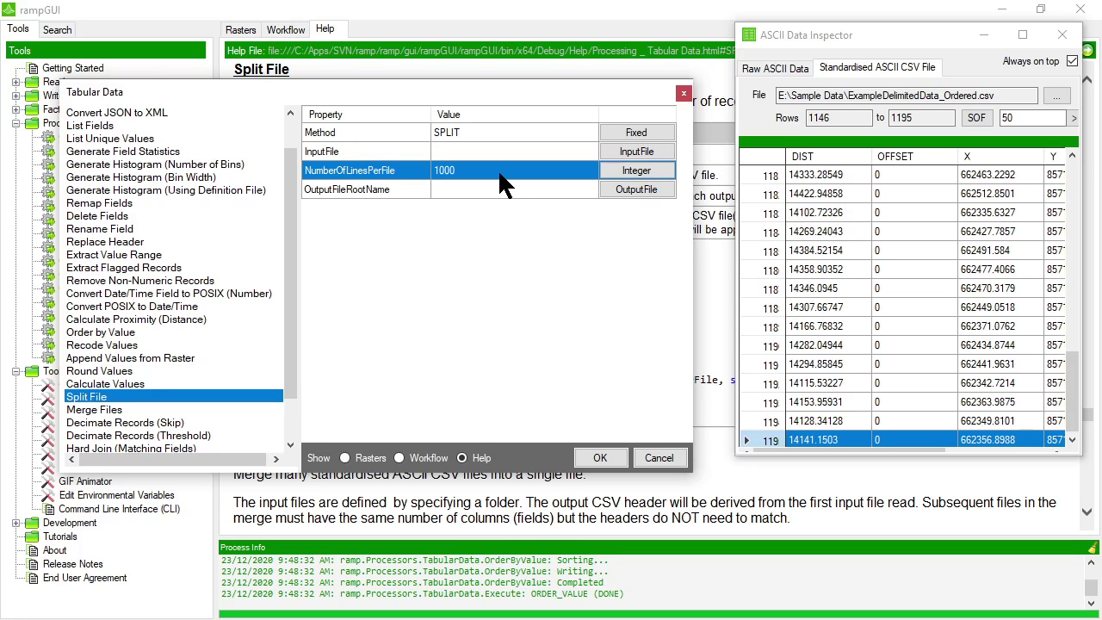
pyautogui.click(482, 189)
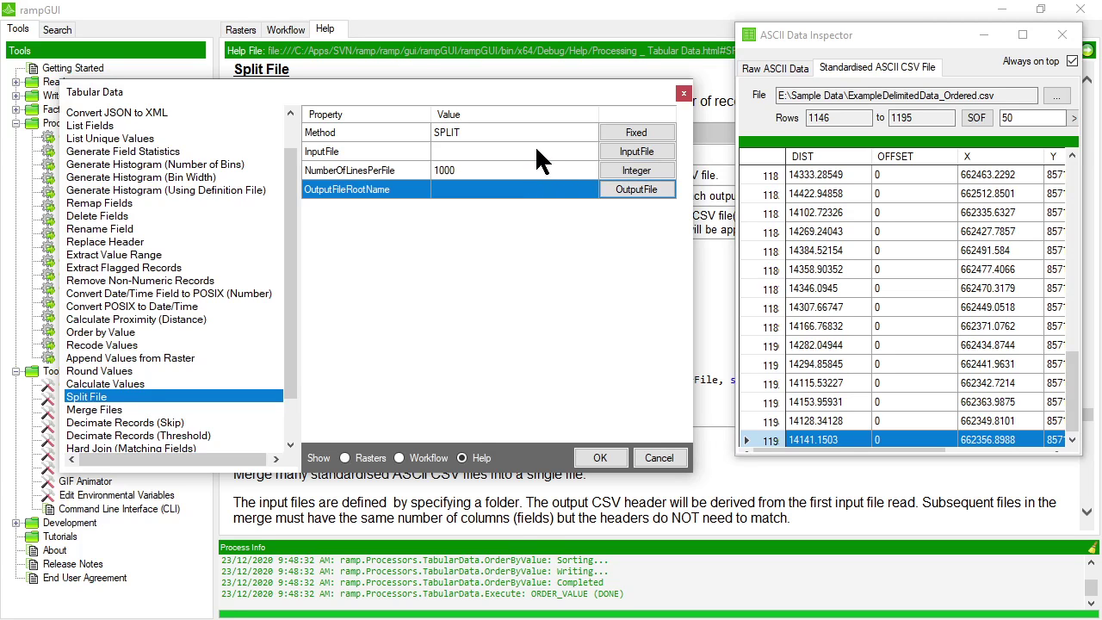
pyautogui.click(637, 152)
pyautogui.doubleClick(413, 278)
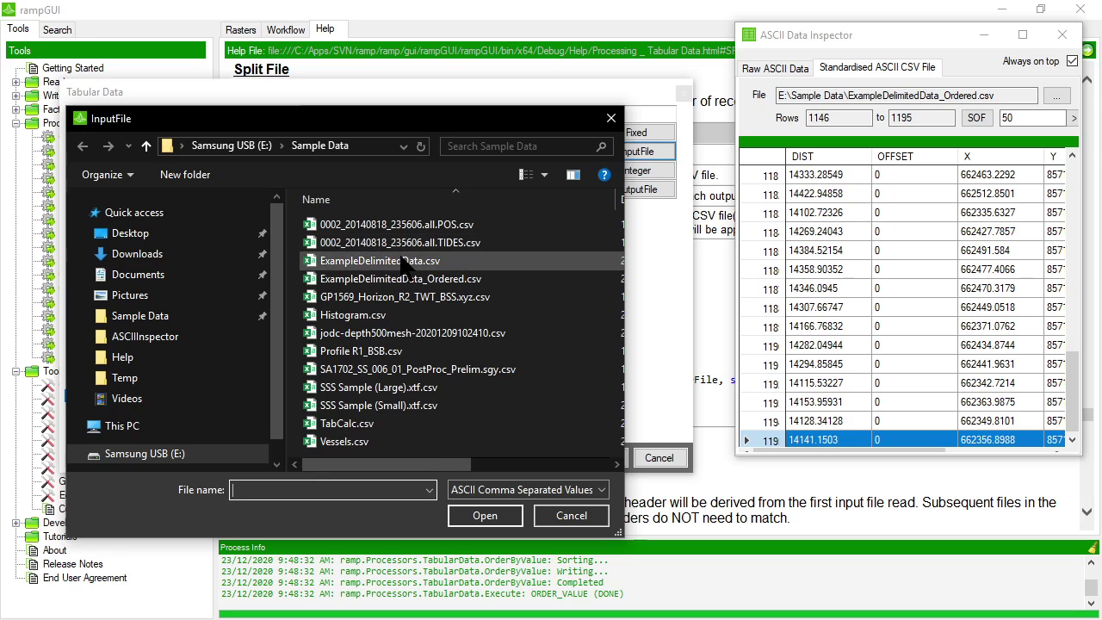
# - Set the OutputFileRootName of Split File to ExampleDelimitedData_Split in the Sample Data folder
pyautogui.click(534, 186)
pyautogui.click(654, 193)
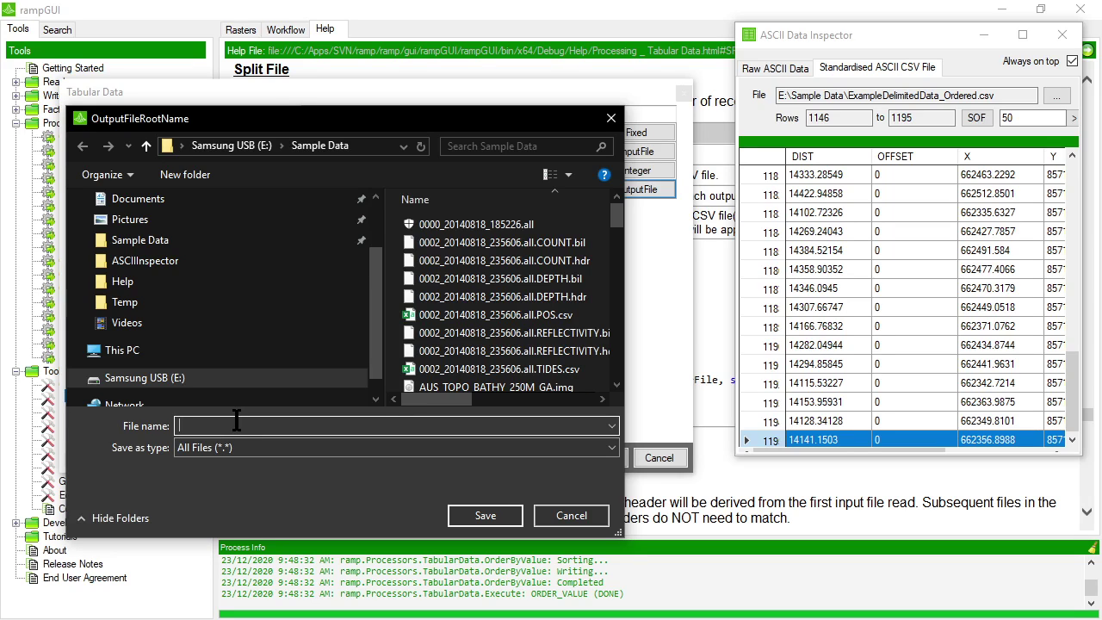
pyautogui.write('Spl')
pyautogui.press('BackSpace')
pyautogui.press('BackSpace')
pyautogui.press('BackSpace')
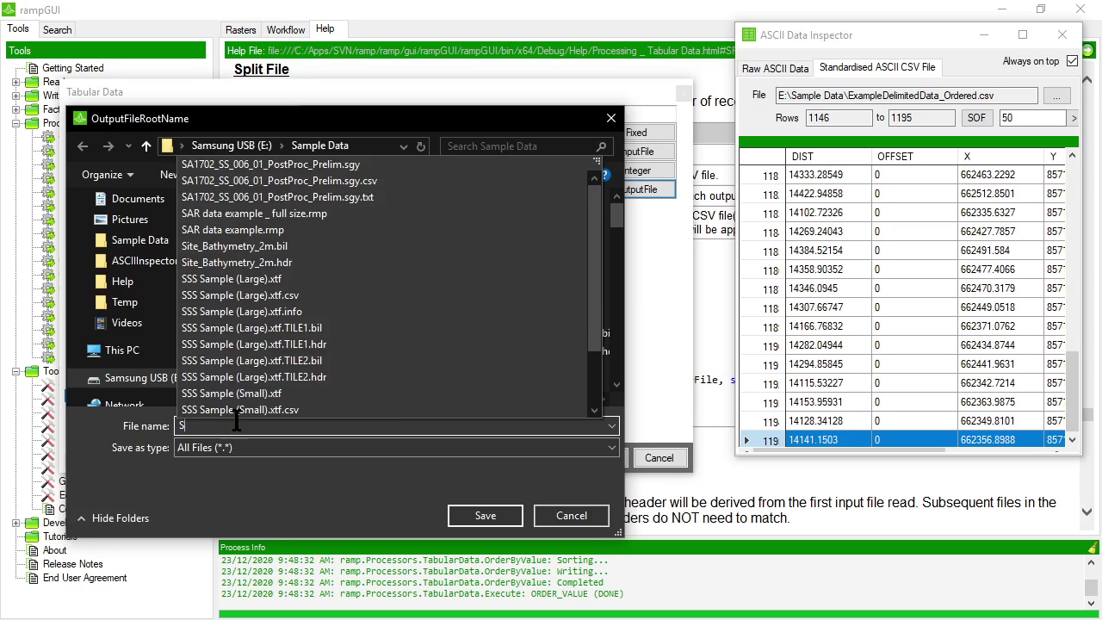
pyautogui.write('Exampl')
pyautogui.press('Down')
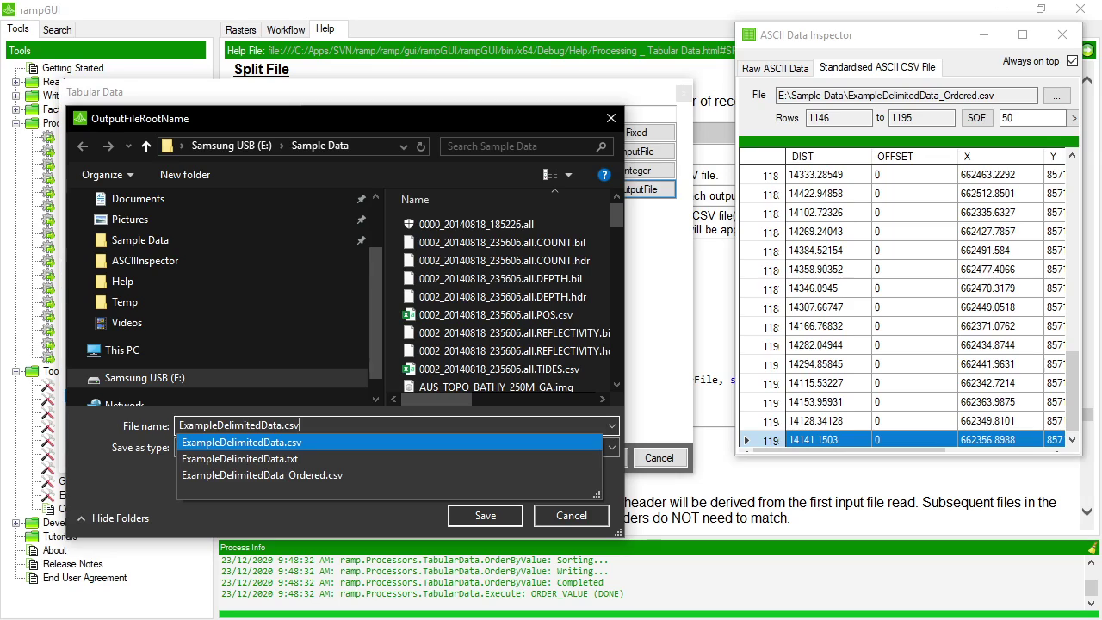
pyautogui.press('BackSpace')
pyautogui.press('BackSpace')
pyautogui.press('BackSpace')
pyautogui.press('BackSpace')
pyautogui.write('_+')
pyautogui.press('BackSpace')
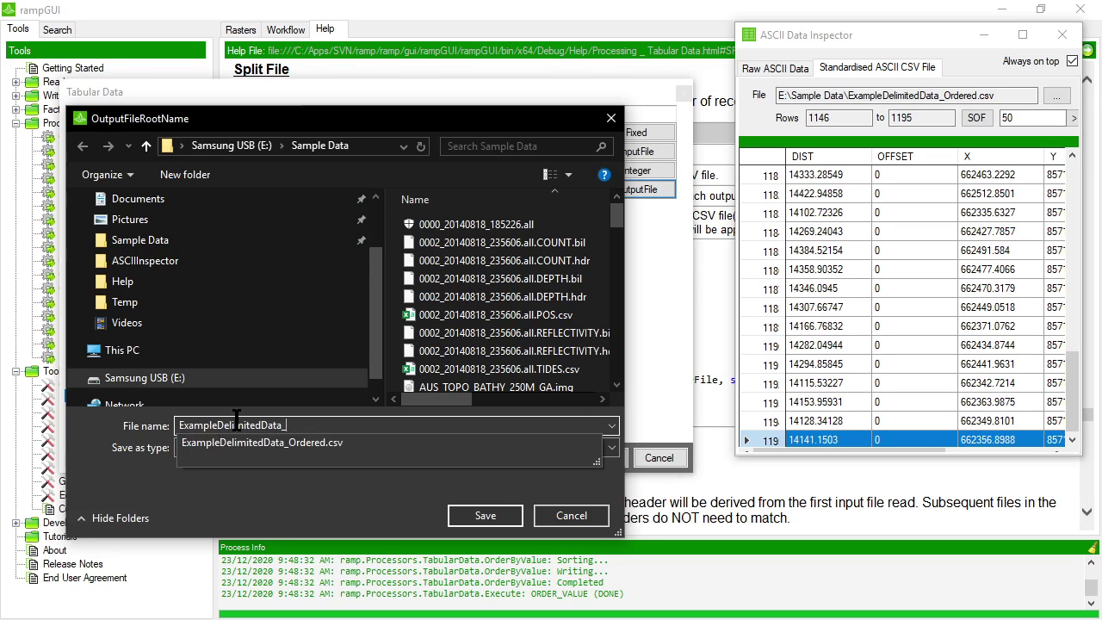
pyautogui.write('Spliot')
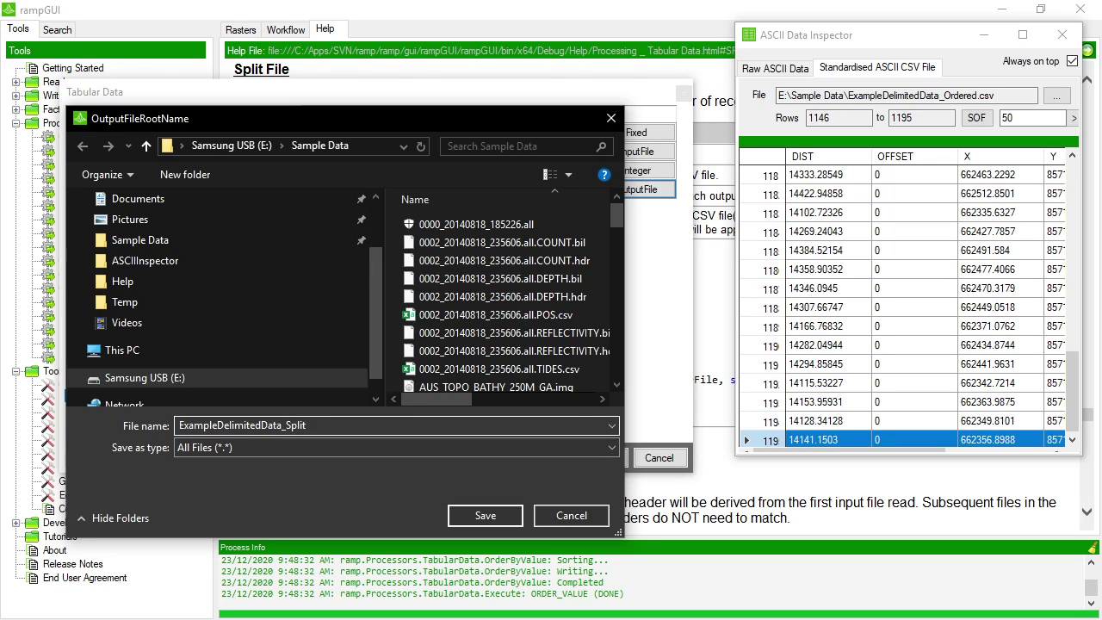
pyautogui.click(485, 515)
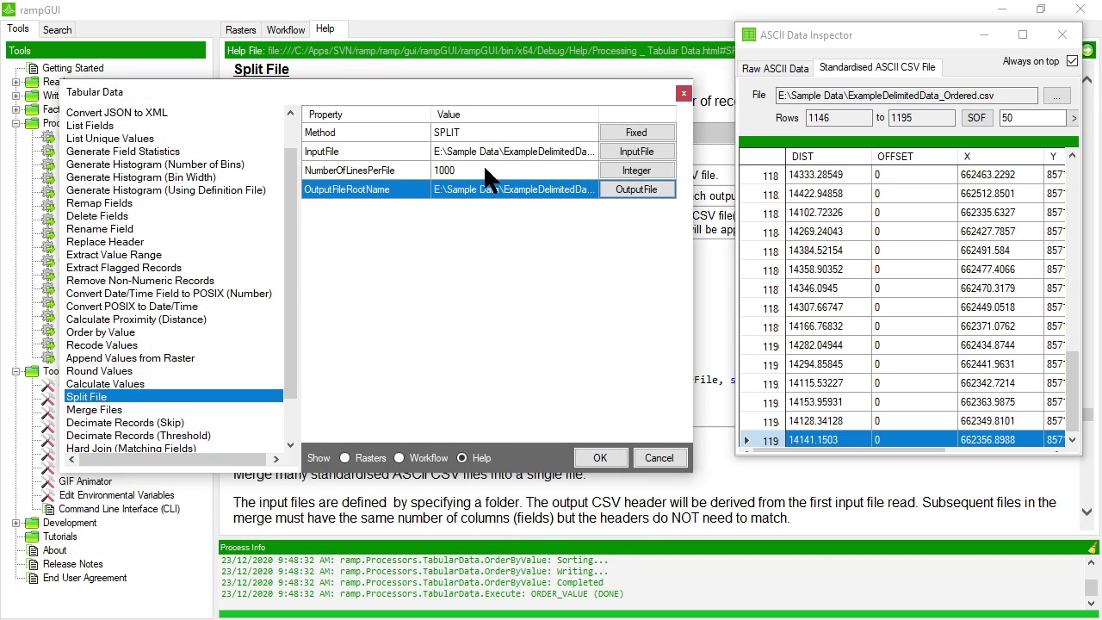
# - Minimize the ASCII Data Inspector, widen the Tabular Data dialog and review the Split File properties alongside their help description
pyautogui.click(484, 168)
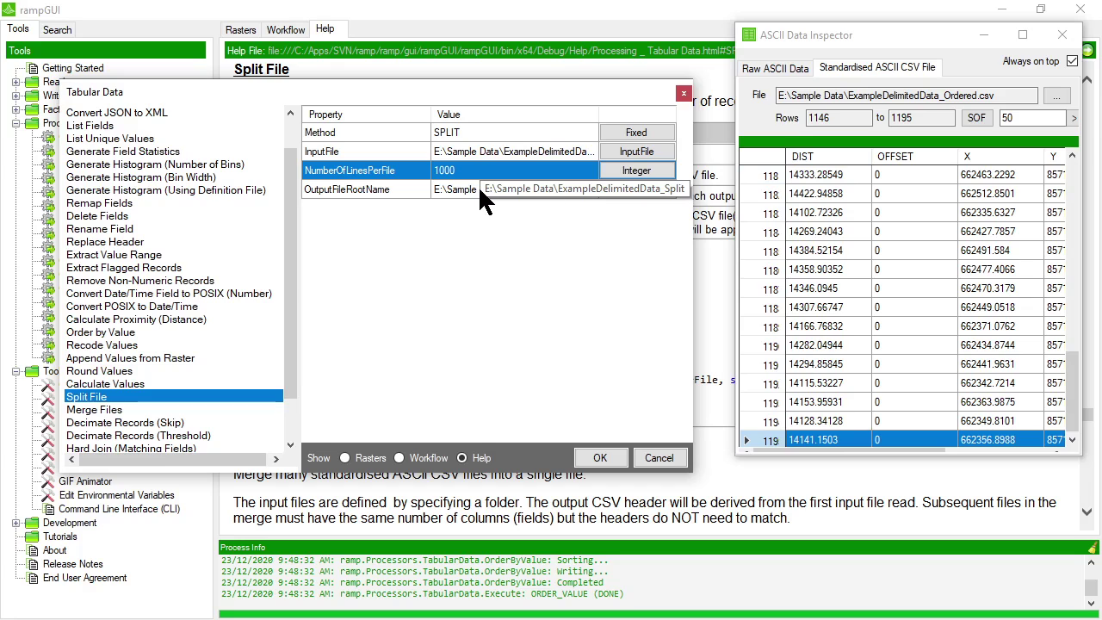
pyautogui.moveTo(508, 100); pyautogui.dragTo(555, 289)
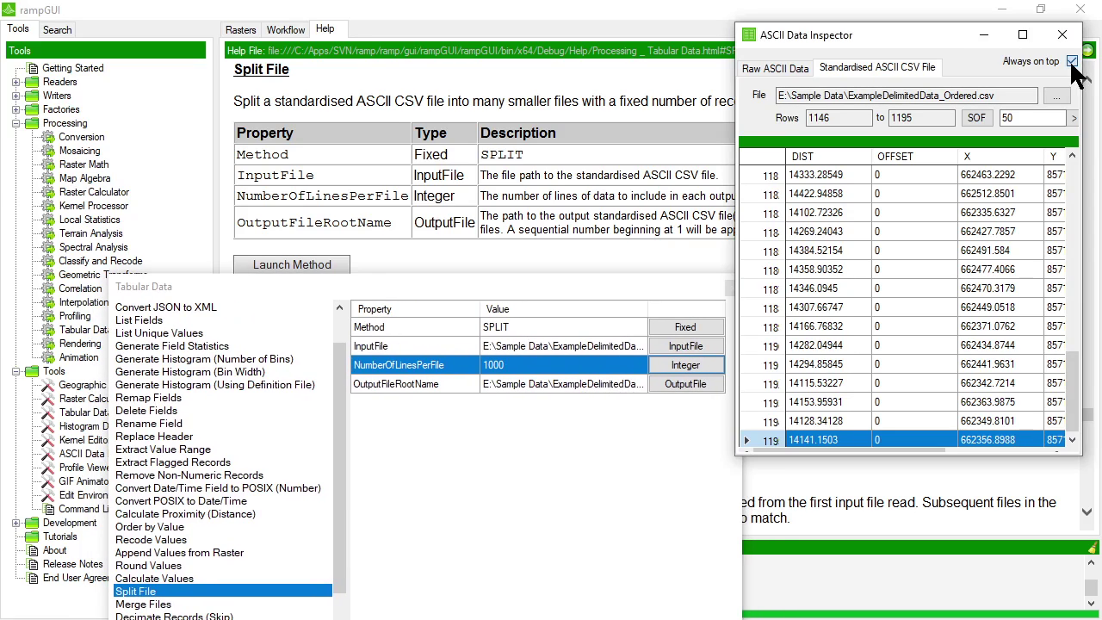
pyautogui.click(984, 34)
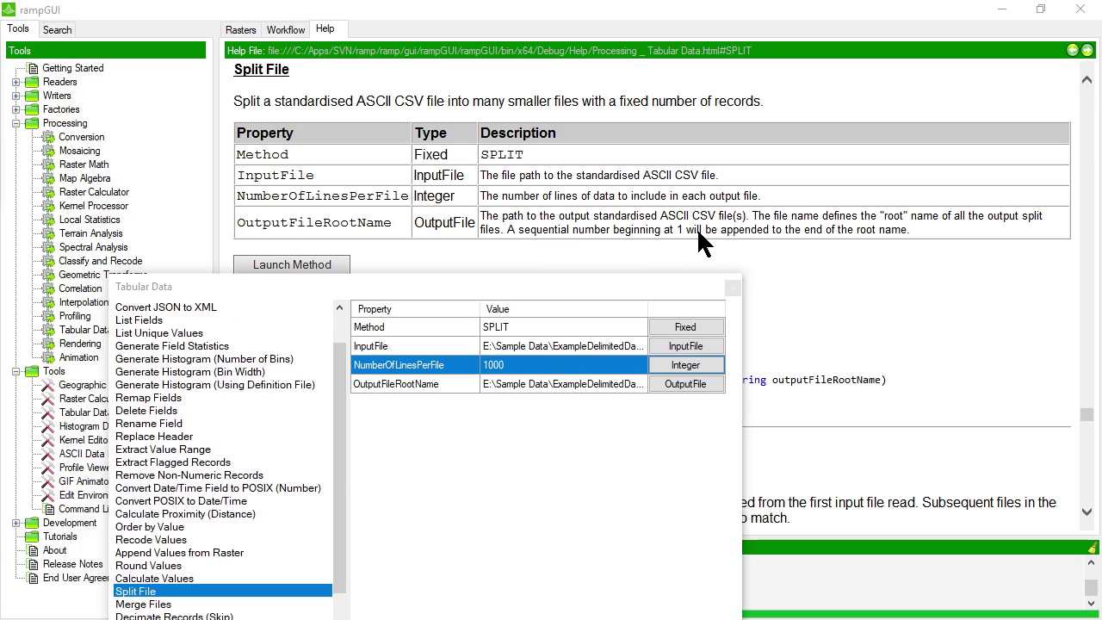
pyautogui.moveTo(562, 277); pyautogui.dragTo(568, 139)
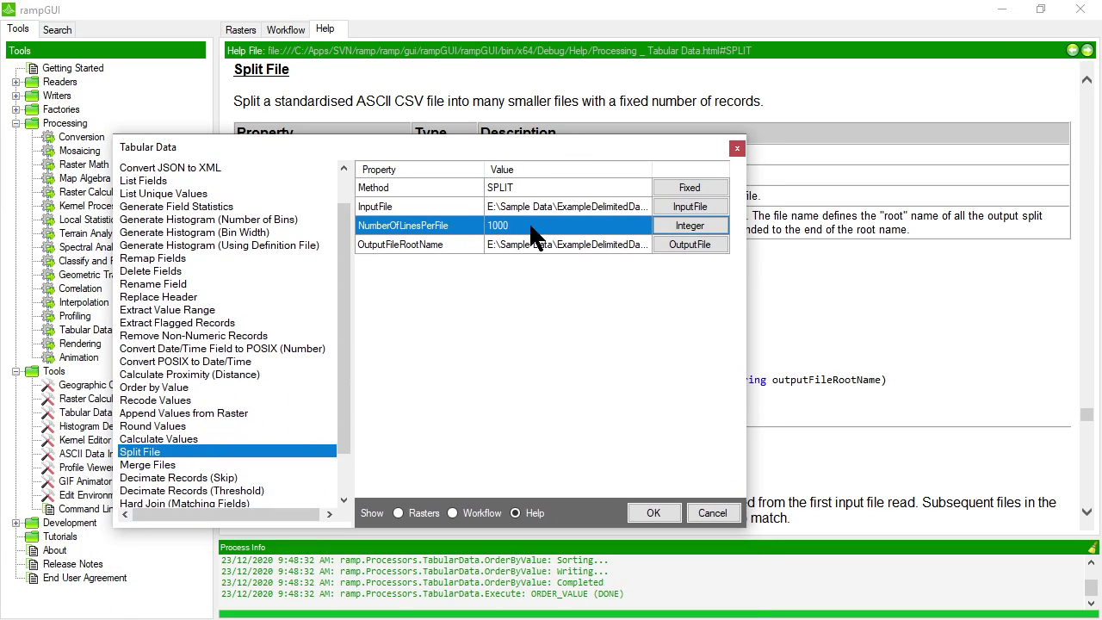
pyautogui.click(523, 211)
pyautogui.click(518, 227)
pyautogui.click(513, 245)
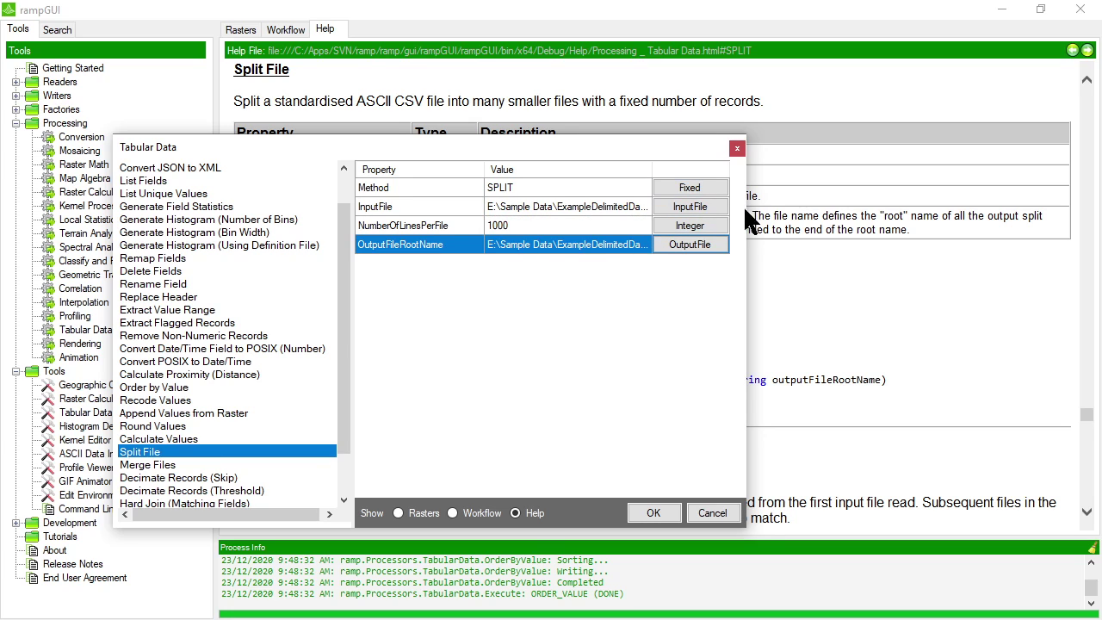
pyautogui.moveTo(745, 223); pyautogui.dragTo(887, 221)
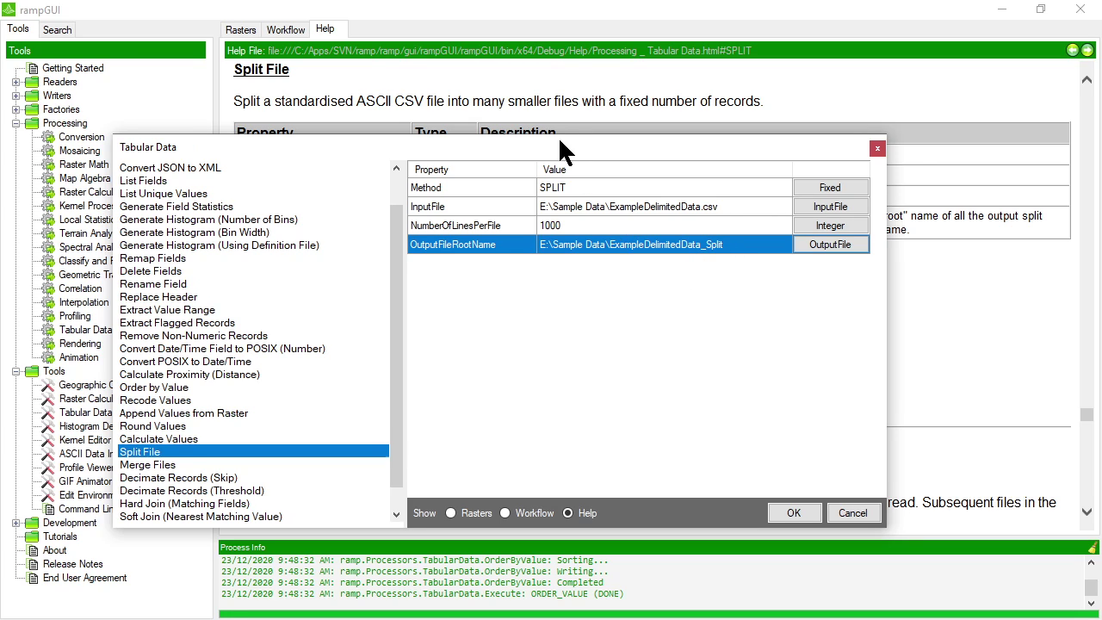
pyautogui.moveTo(559, 140); pyautogui.dragTo(583, 112)
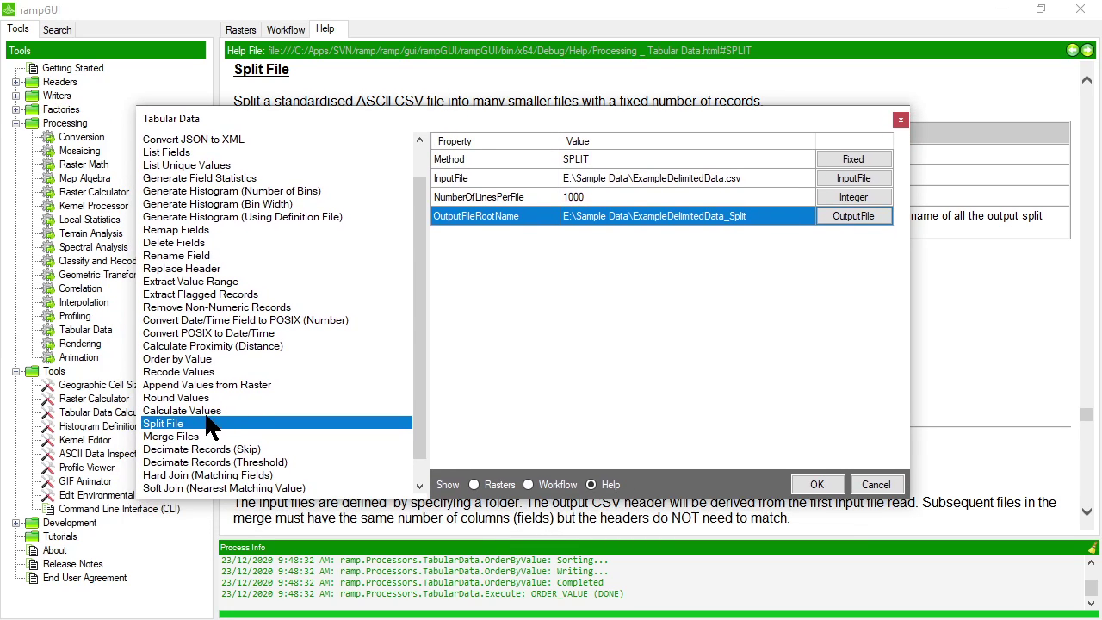
# - Load the Merge Files method and examine its InputFolder, InputFileFilter and OutputFile properties and the help description
pyautogui.click(186, 441)
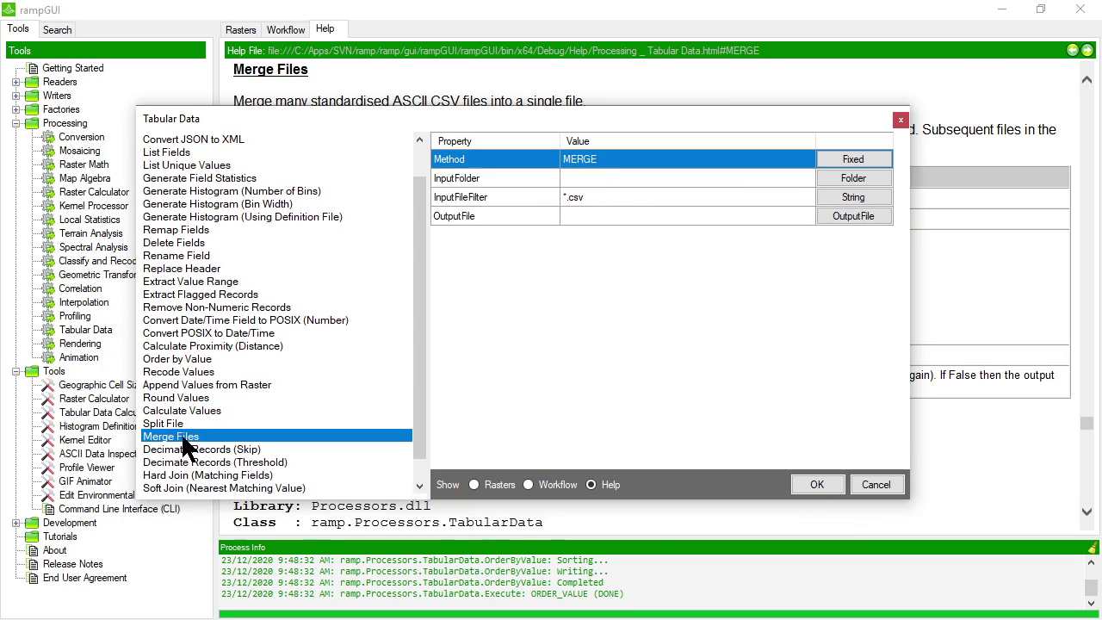
pyautogui.click(610, 175)
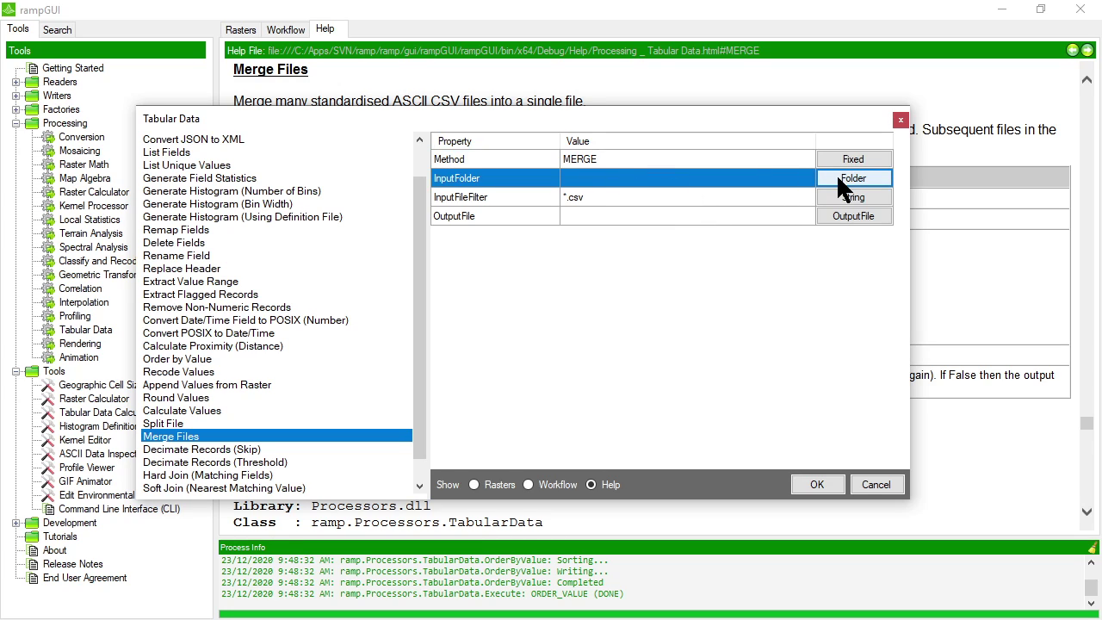
pyautogui.click(614, 197)
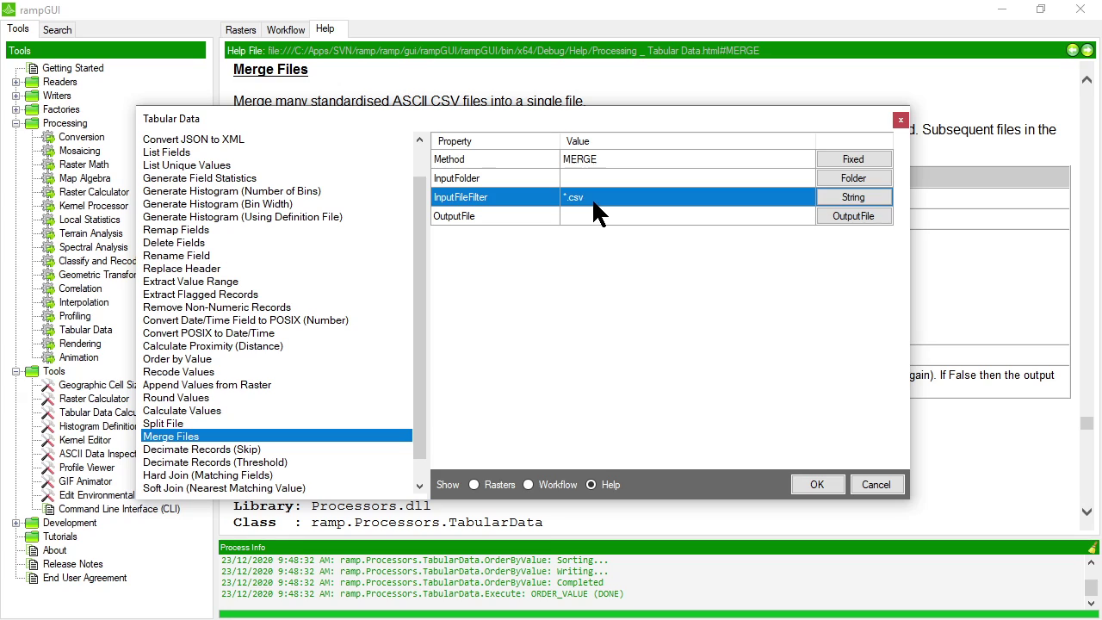
pyautogui.click(603, 216)
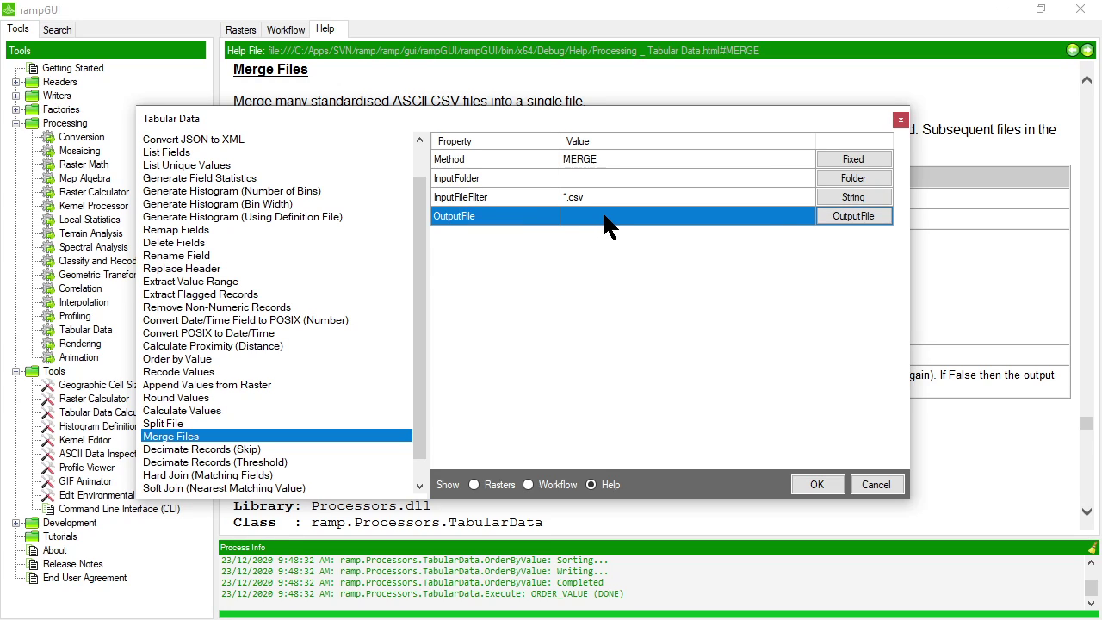
pyautogui.moveTo(631, 125); pyautogui.dragTo(714, 249)
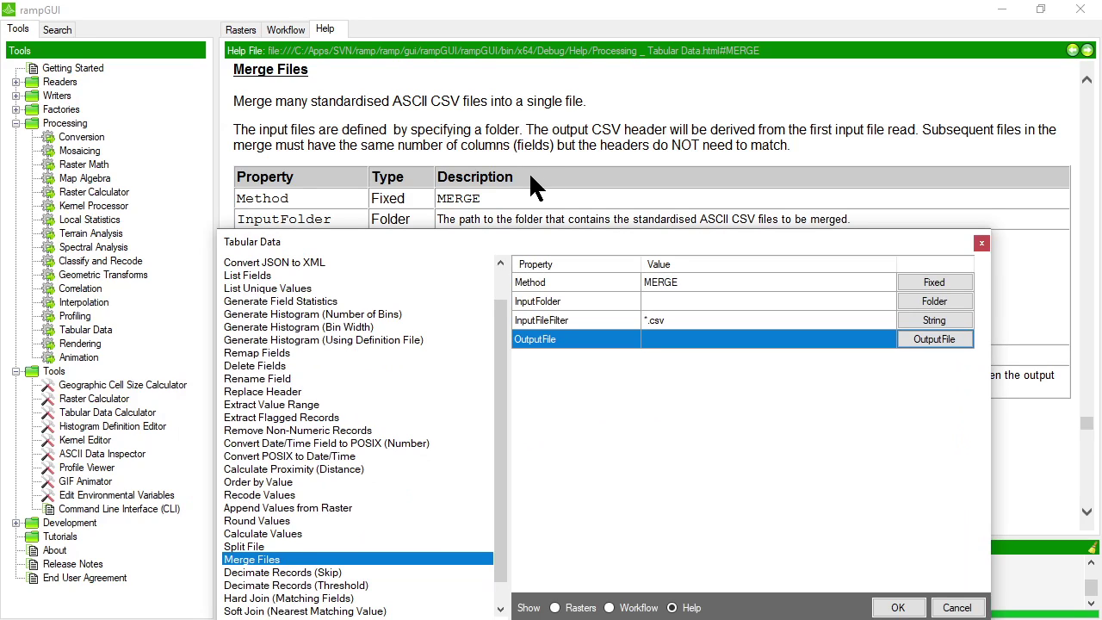
pyautogui.moveTo(549, 235); pyautogui.dragTo(604, 118)
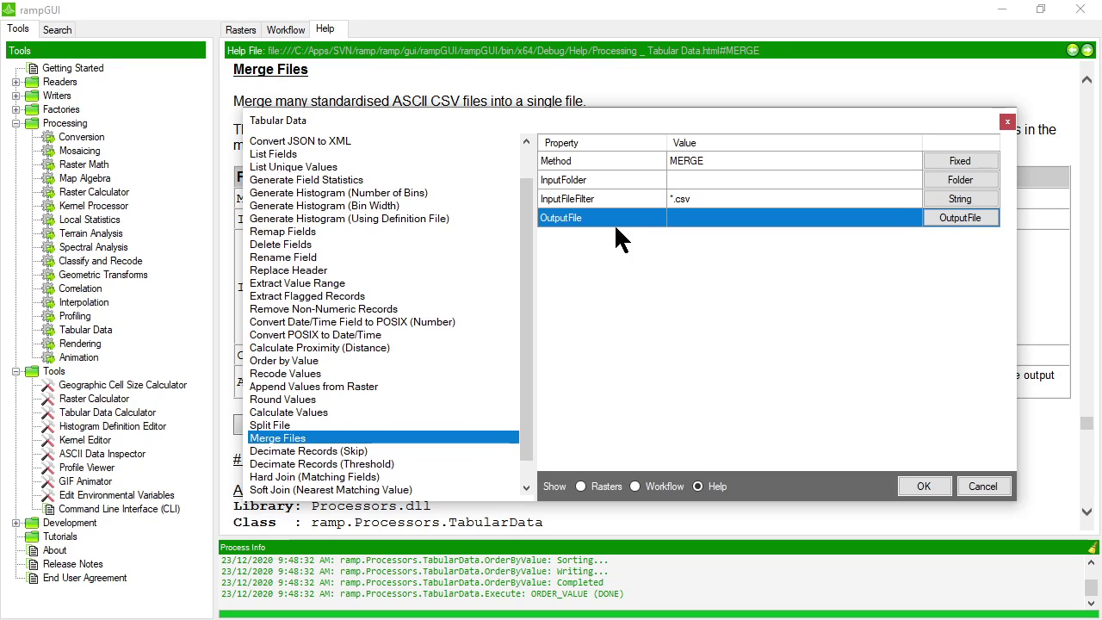
pyautogui.scroll(-1, 461, 344)
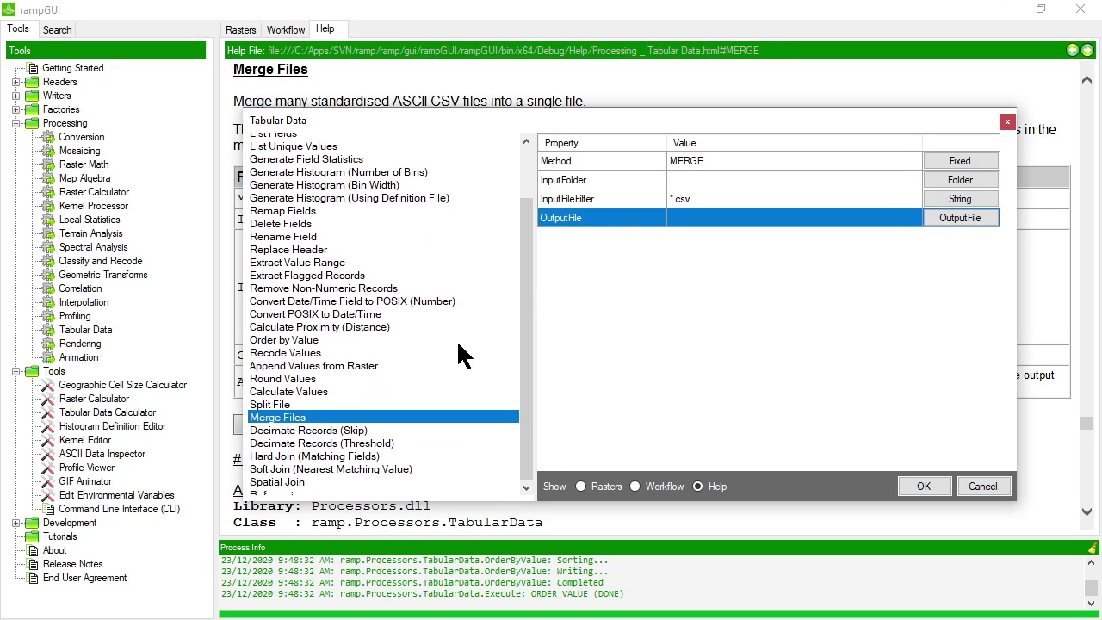
# - Load the Tabular Data method Reformat and set its InputFile to ExampleDelimitedData.csv from the Sample Data folder
pyautogui.click(276, 489)
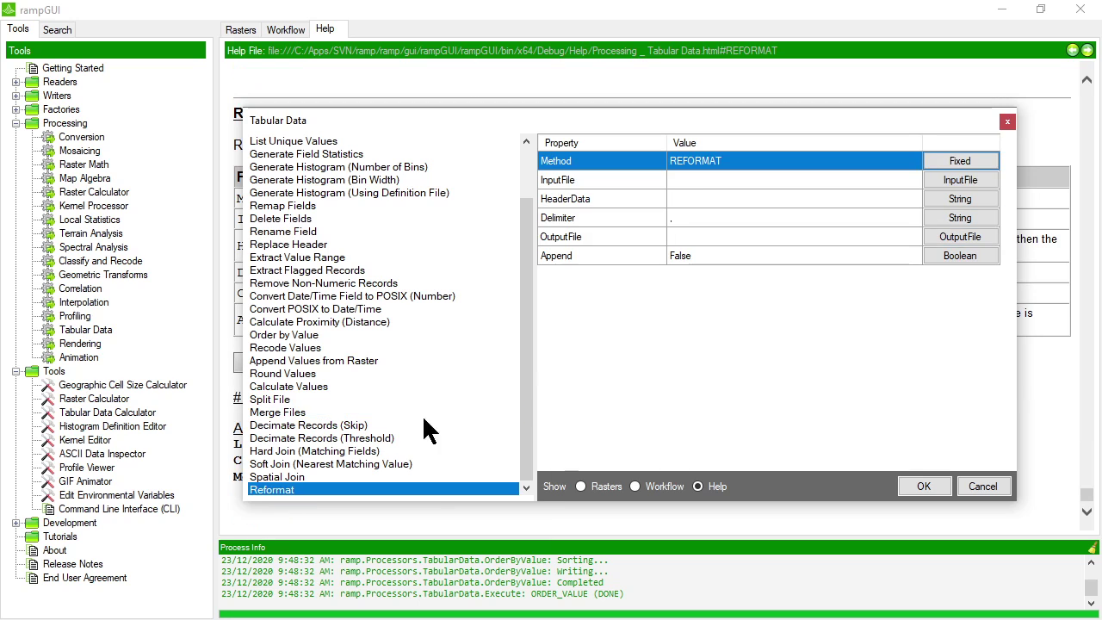
pyautogui.click(745, 181)
pyautogui.click(960, 179)
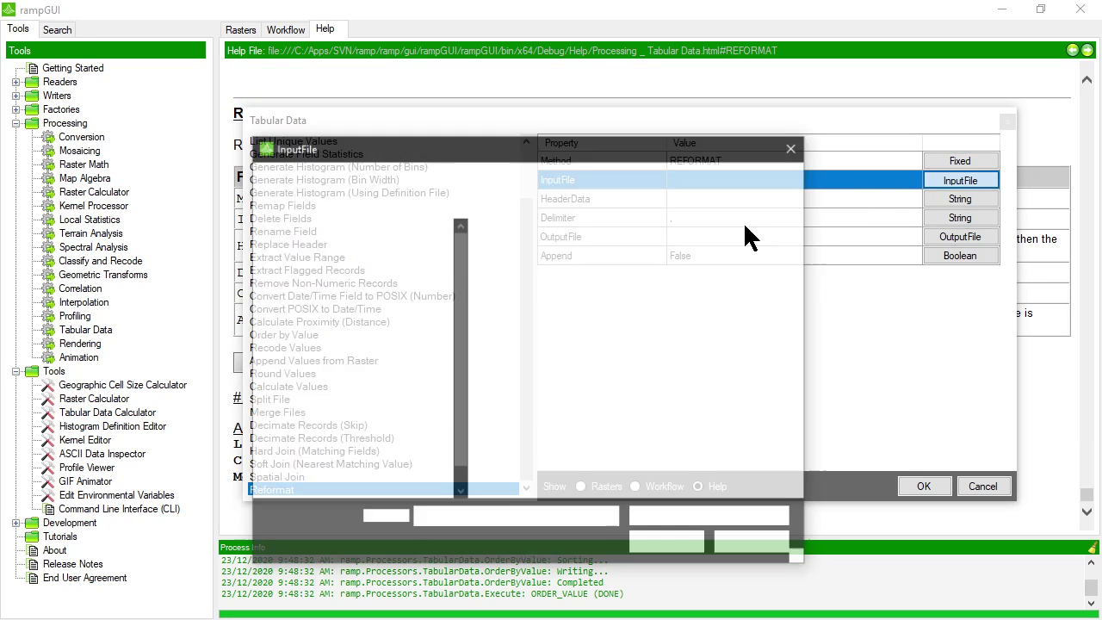
pyautogui.doubleClick(551, 290)
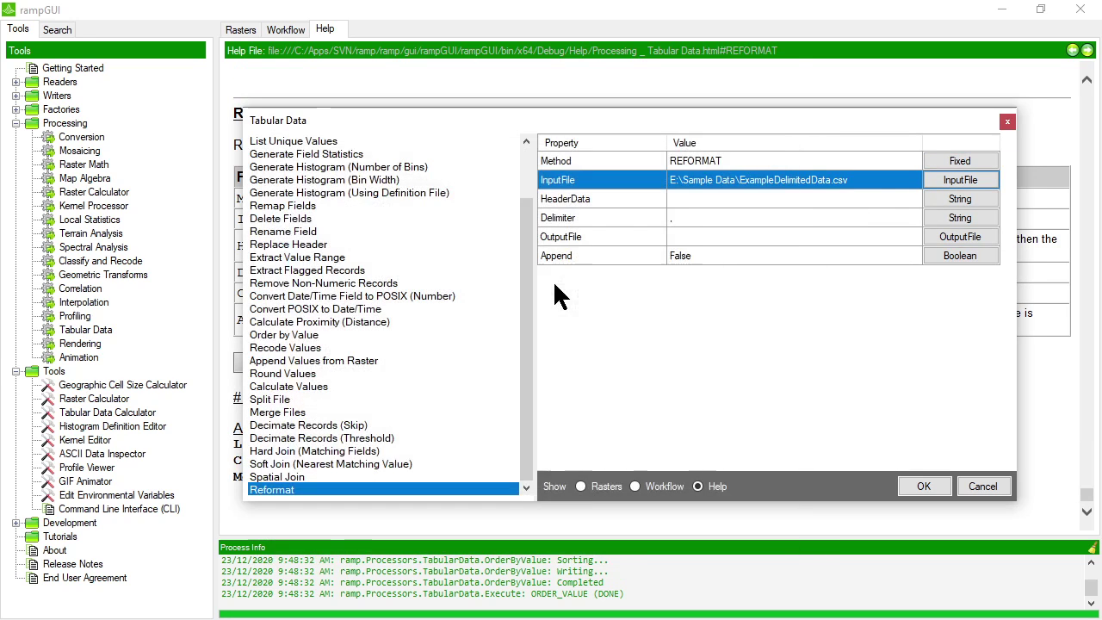
# - Examine the HeaderData, Delimiter and OutputFile properties of the Reformat method
pyautogui.click(699, 198)
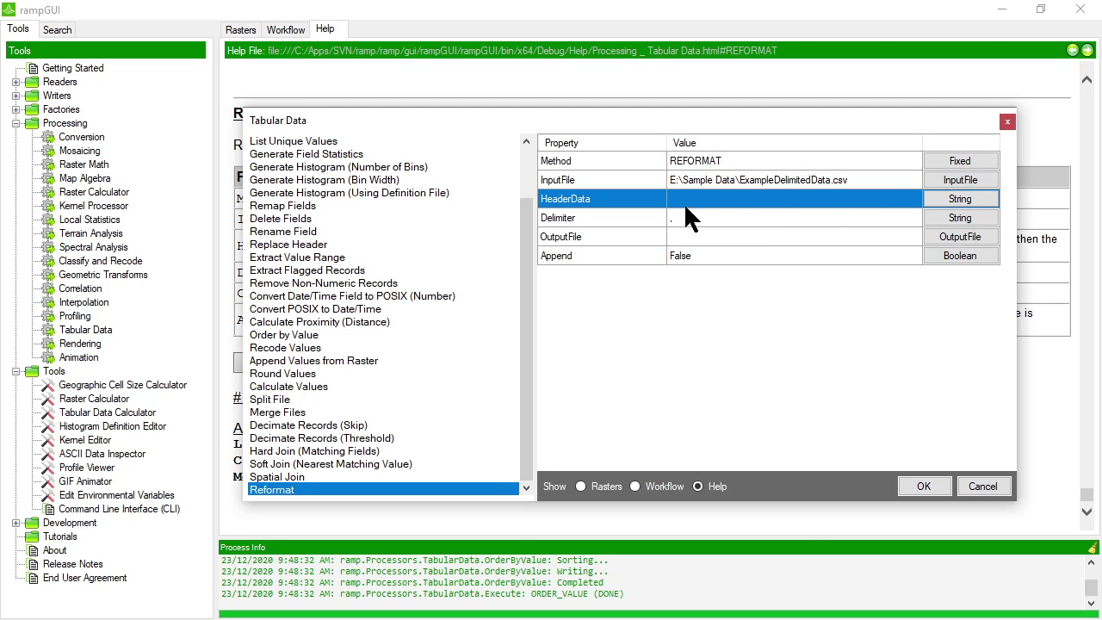
pyautogui.click(682, 221)
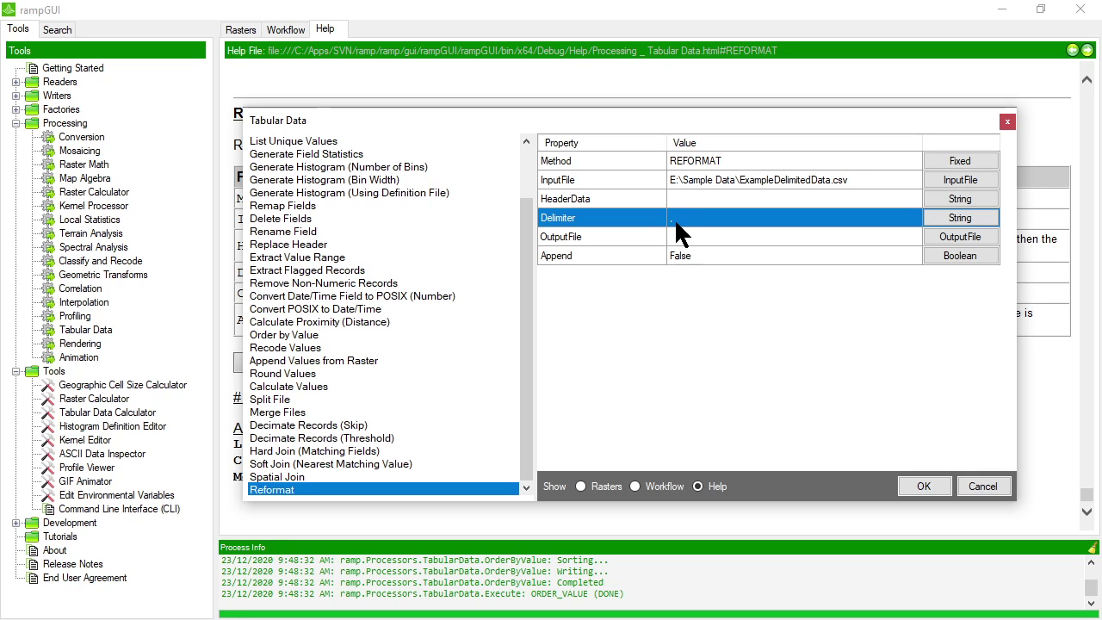
pyautogui.click(676, 238)
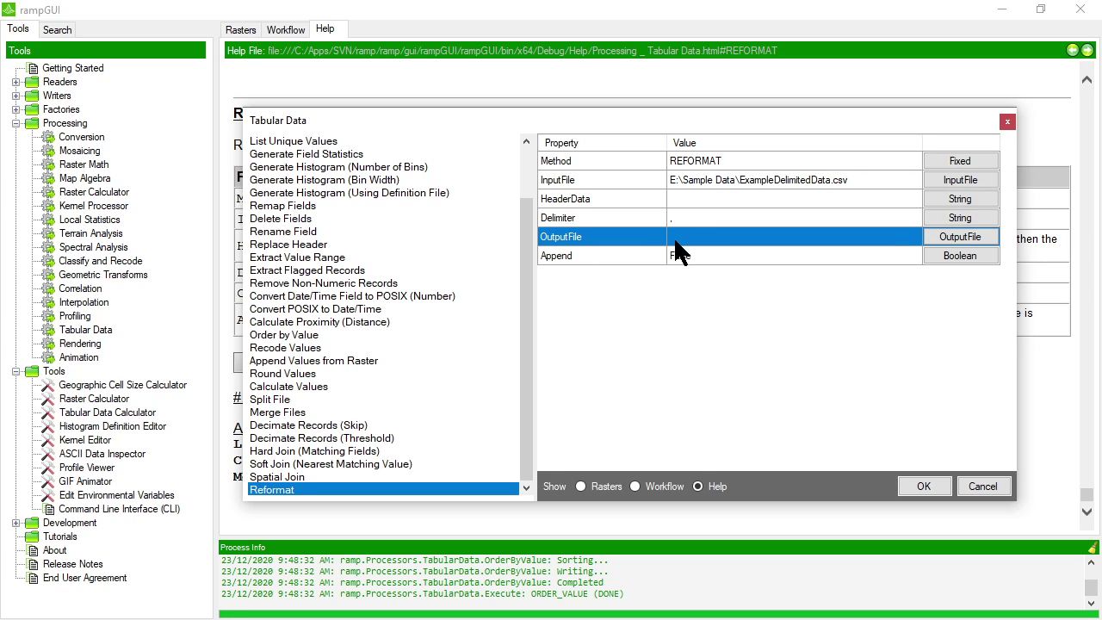